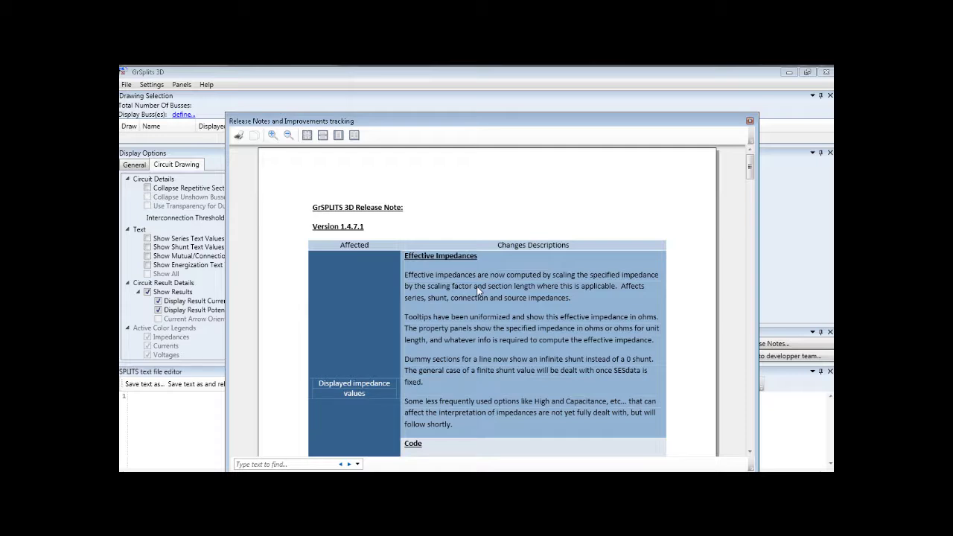
Close the Release Notes and Improvements window to reveal the empty workspace
left_click(750, 121)
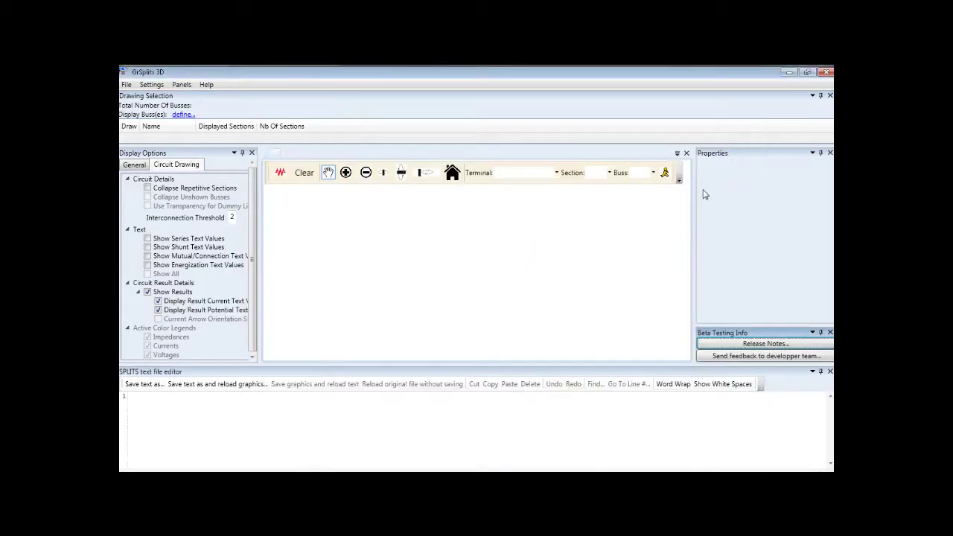
Send the developer team a feedback e-mail reading 'I NEED MORE!!!'
left_click(750, 356)
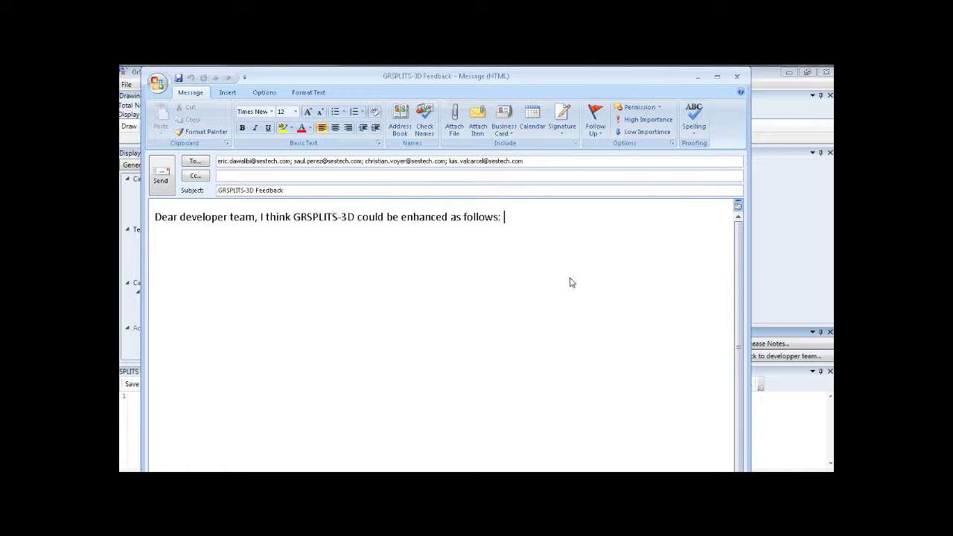
key("Return")
type("I NEED ")
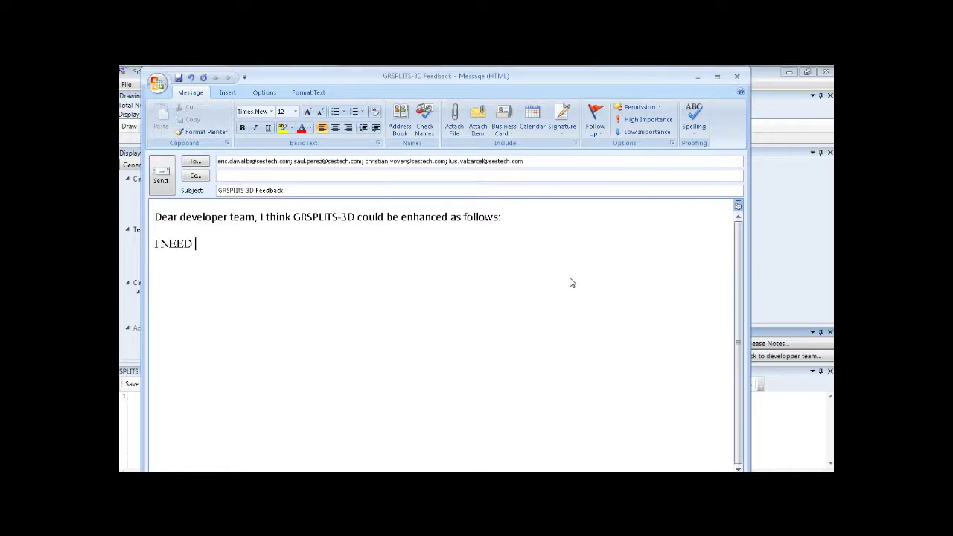
type("MORE!!!")
key("alt+s")
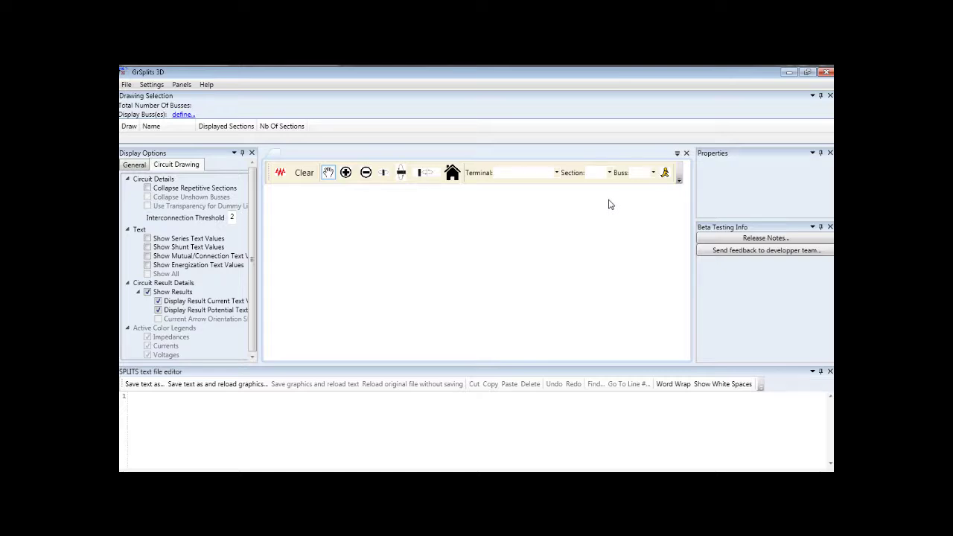
Float the Properties panel, then restore the default panel layout
left_click_drag(704, 158, 764, 237)
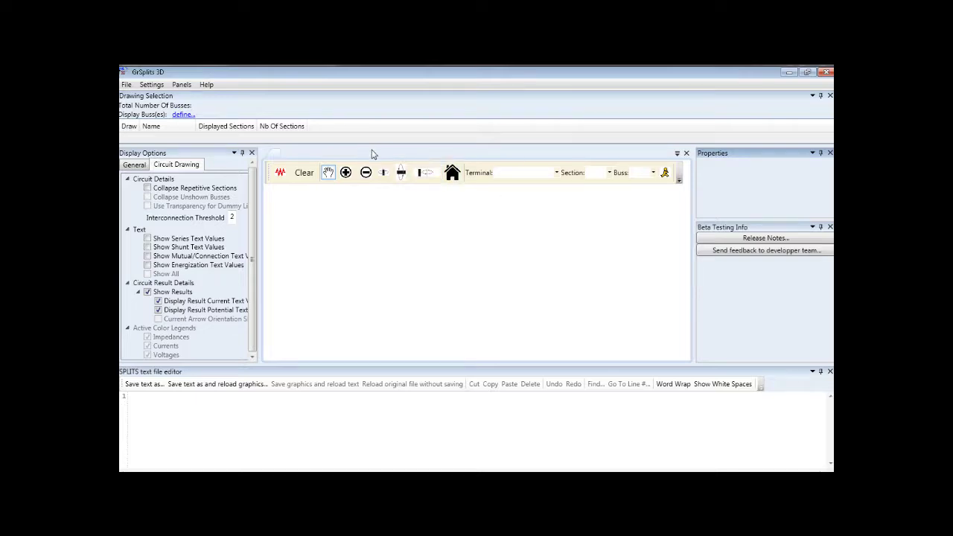
left_click(182, 84)
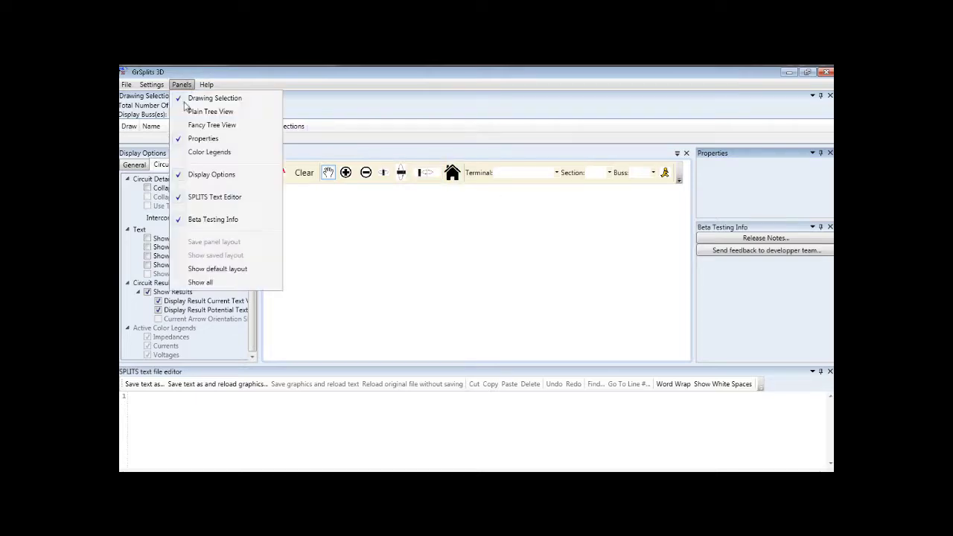
left_click(226, 269)
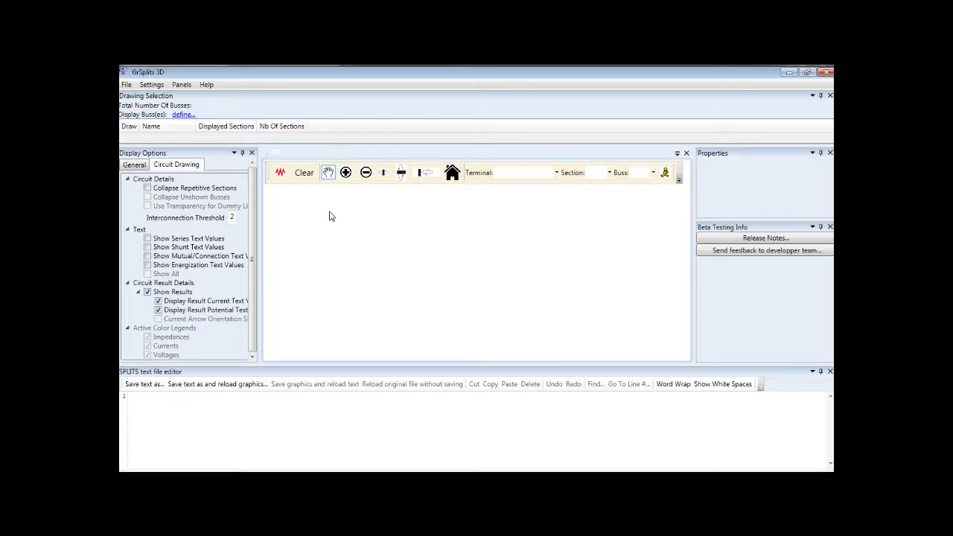
left_click(128, 85)
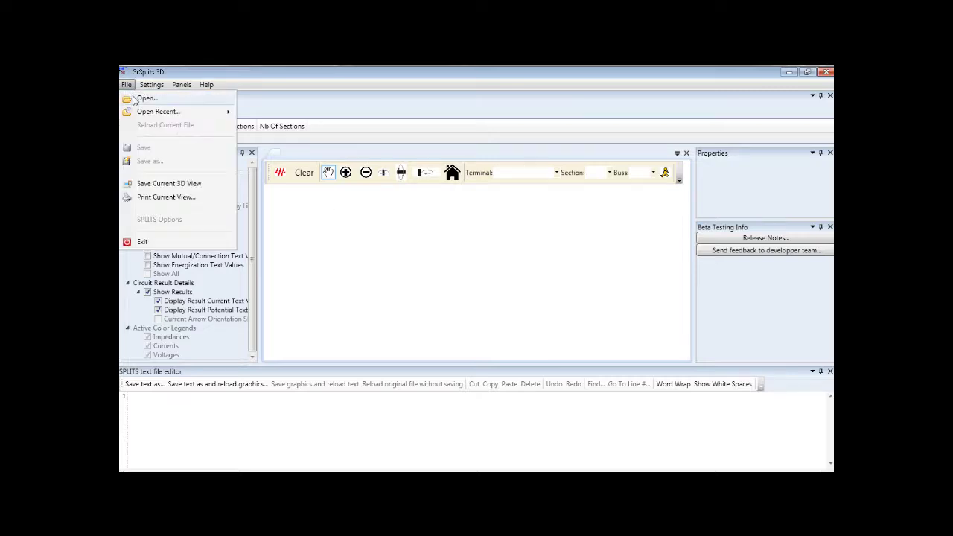
Open the circuit file Sp_dem2f.f05
left_click(141, 96)
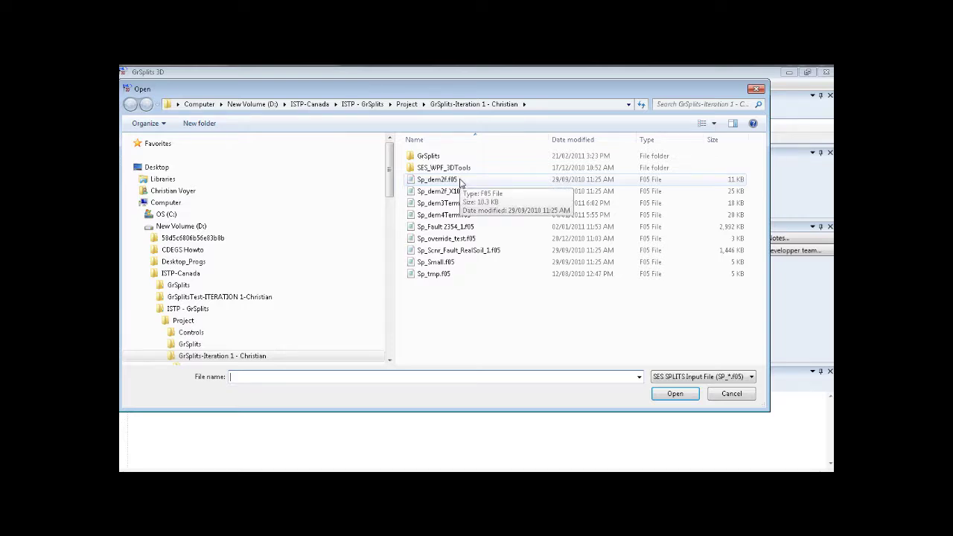
double_click(460, 183)
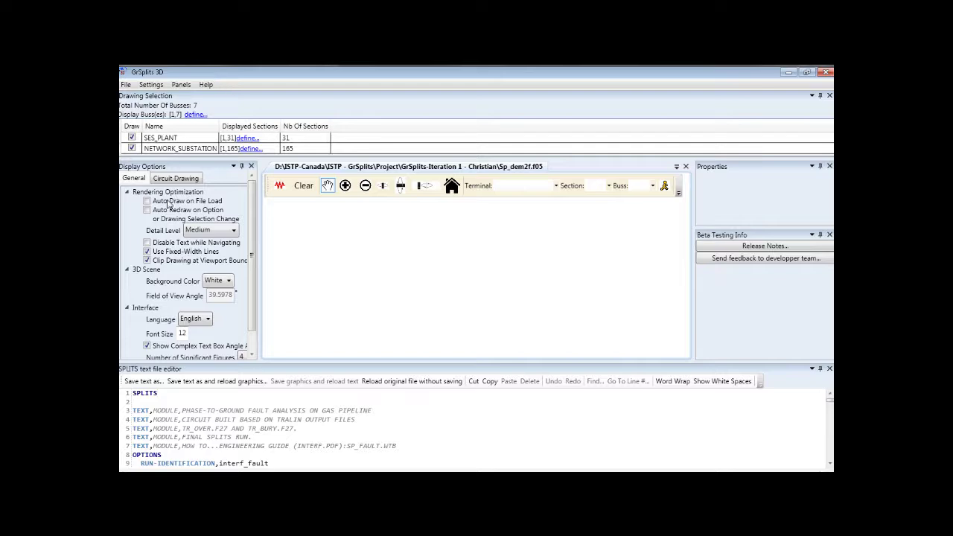
Draw the Sp_dem2f.f05 circuit and reset the view to show all of it
scroll(224, 414, "down", 4)
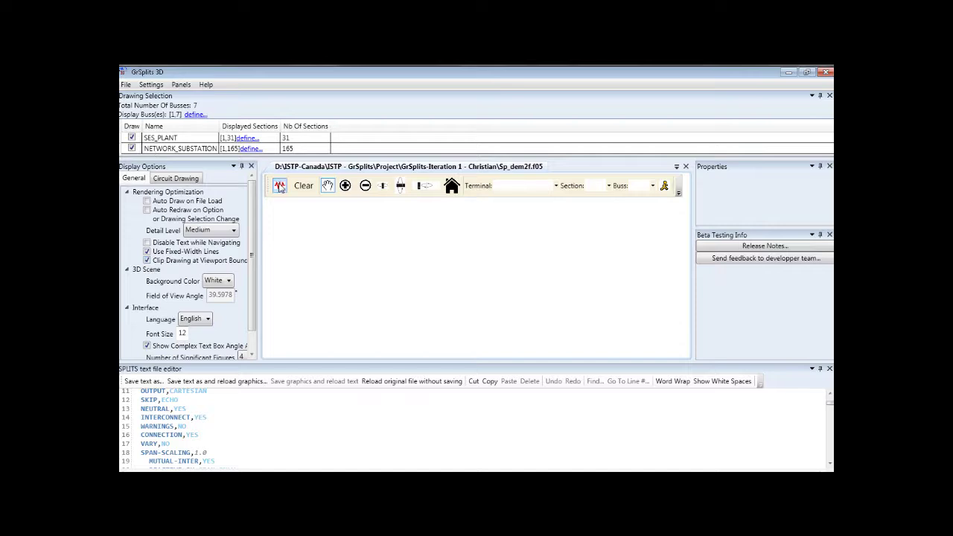
left_click(280, 186)
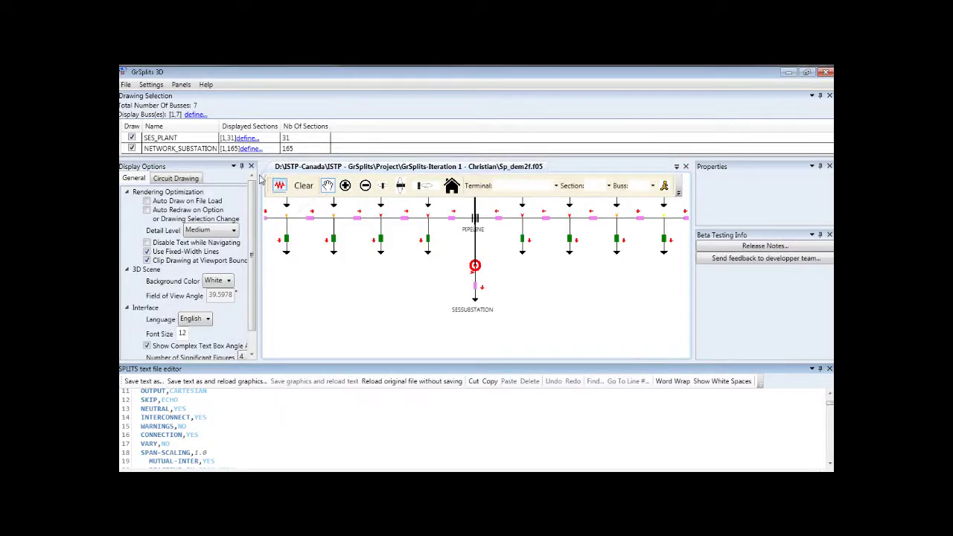
mouse_move(148, 204)
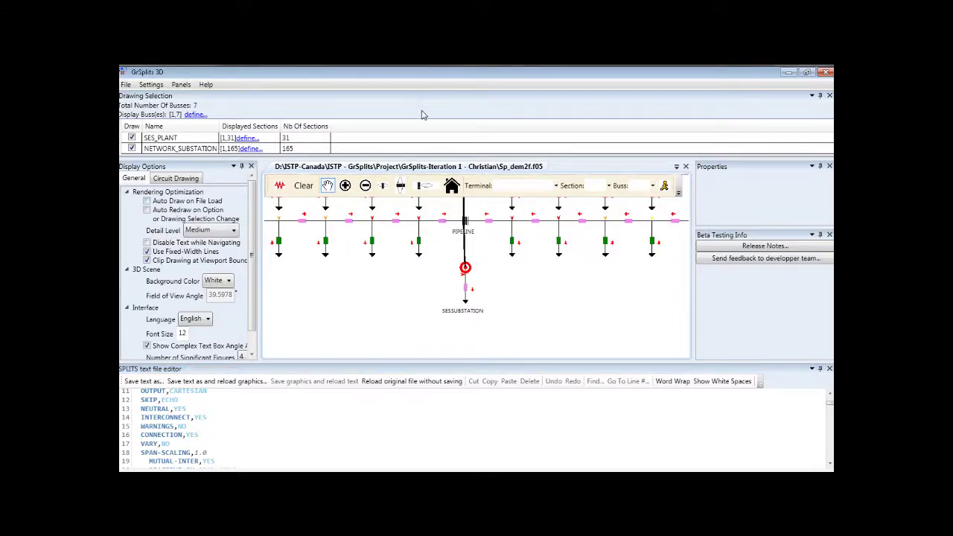
left_click(454, 187)
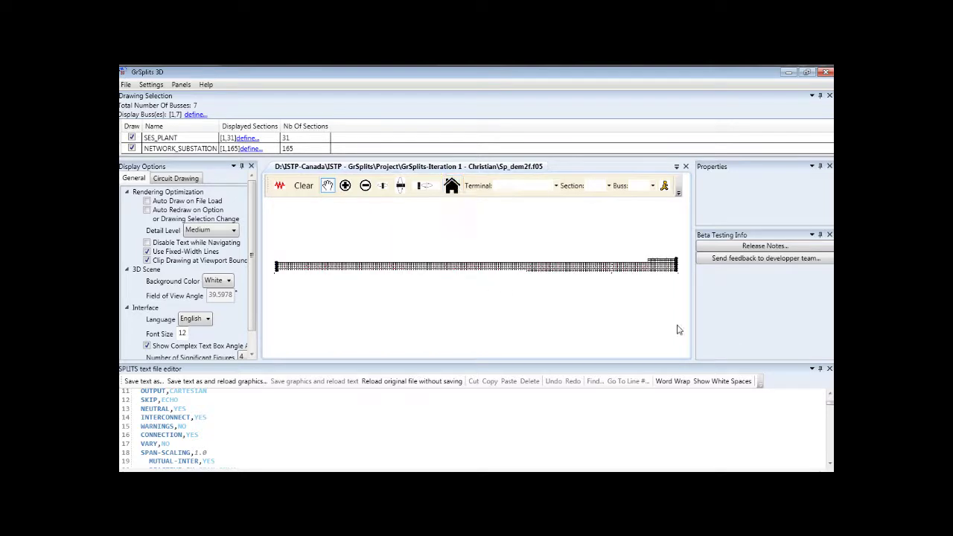
Auto-hide the SPLITS text editor panel so the drawing area is larger
left_click(821, 370)
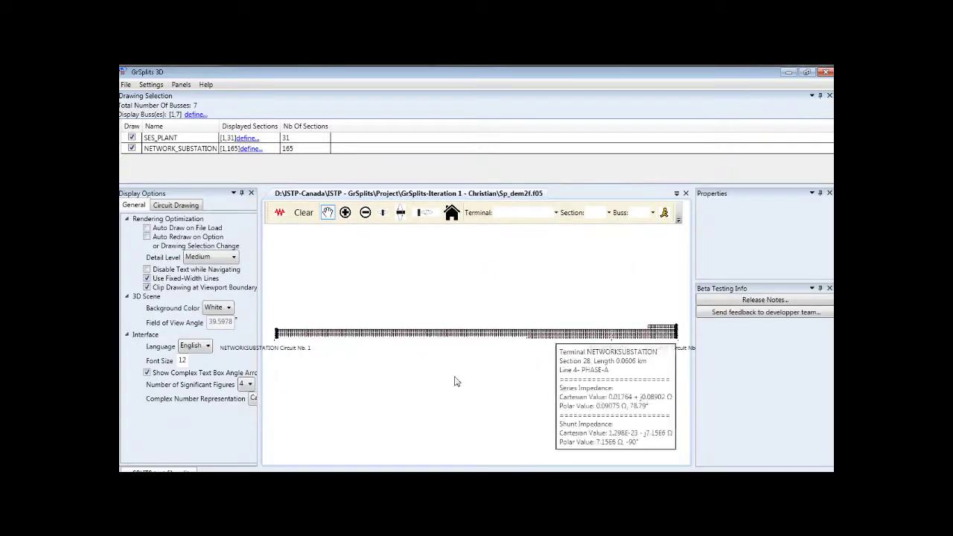
mouse_move(156, 472)
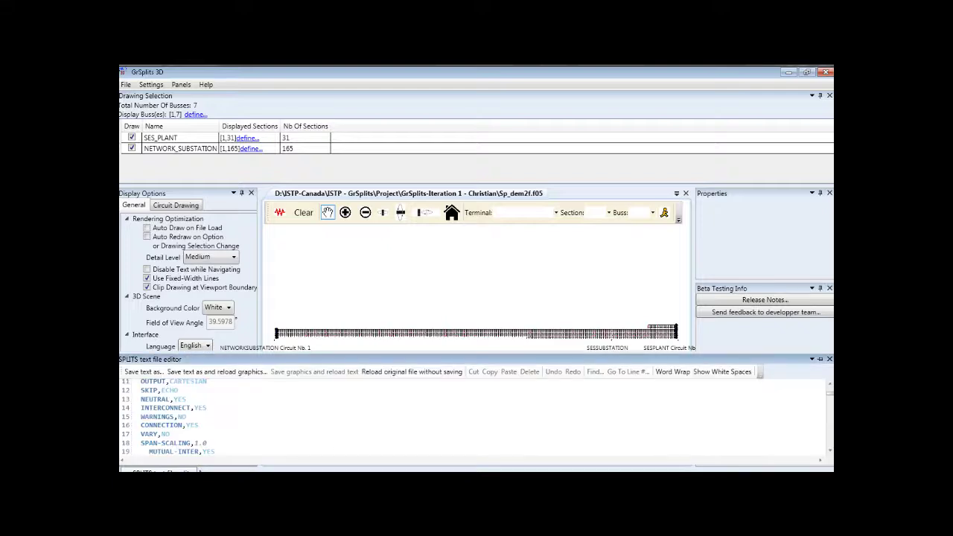
left_click(820, 361)
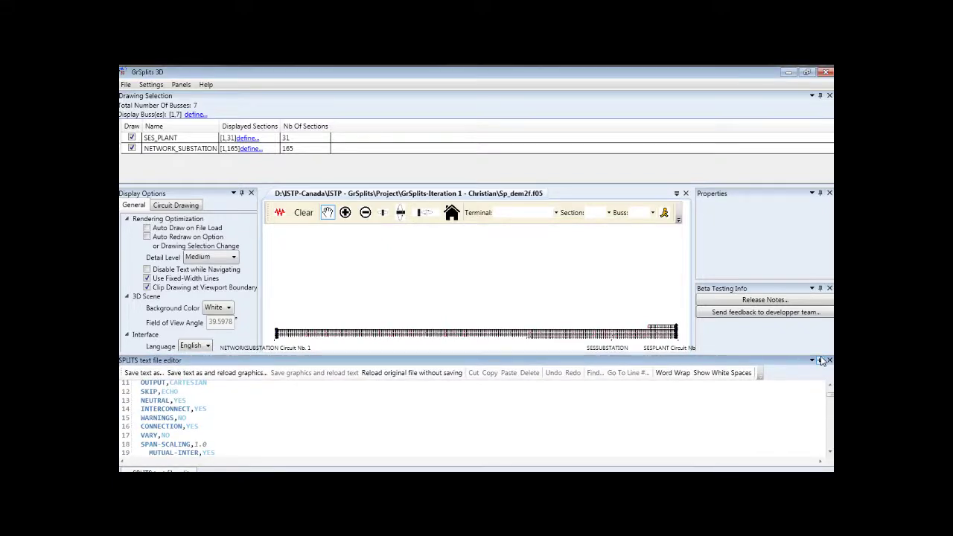
left_click(821, 364)
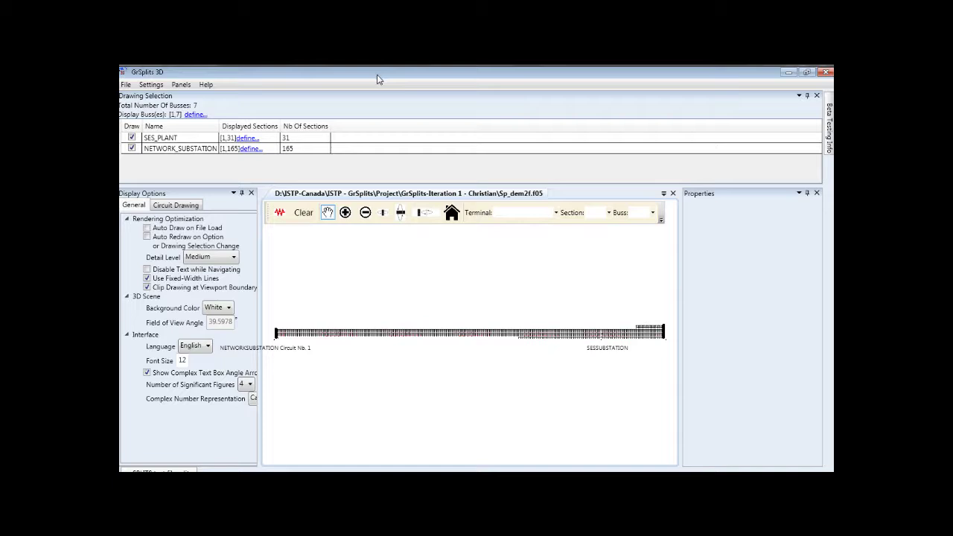
Stop drawing NETWORK_SUBSTATION and hide SES_PLANT sections 1, 3 and 5
left_click(132, 149)
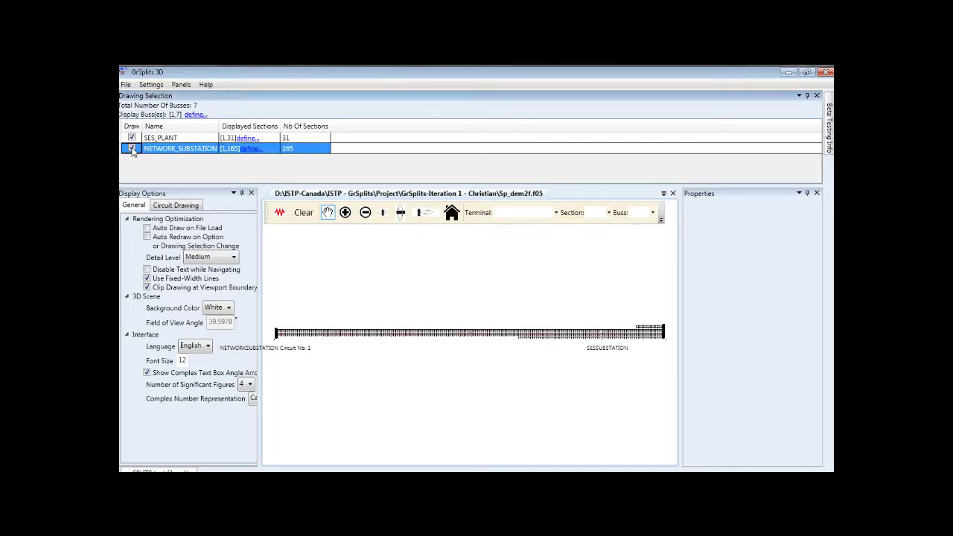
left_click(132, 149)
left_click(247, 140)
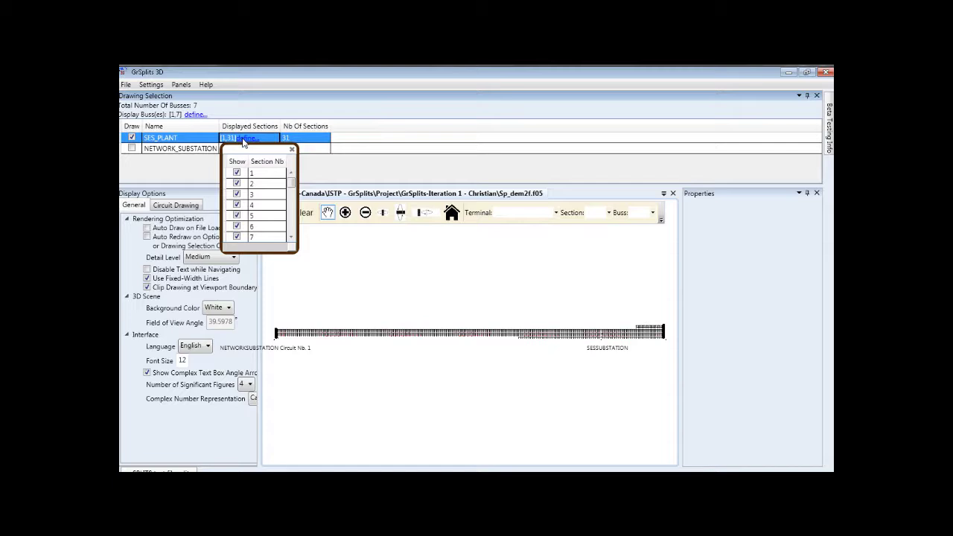
left_click(260, 175)
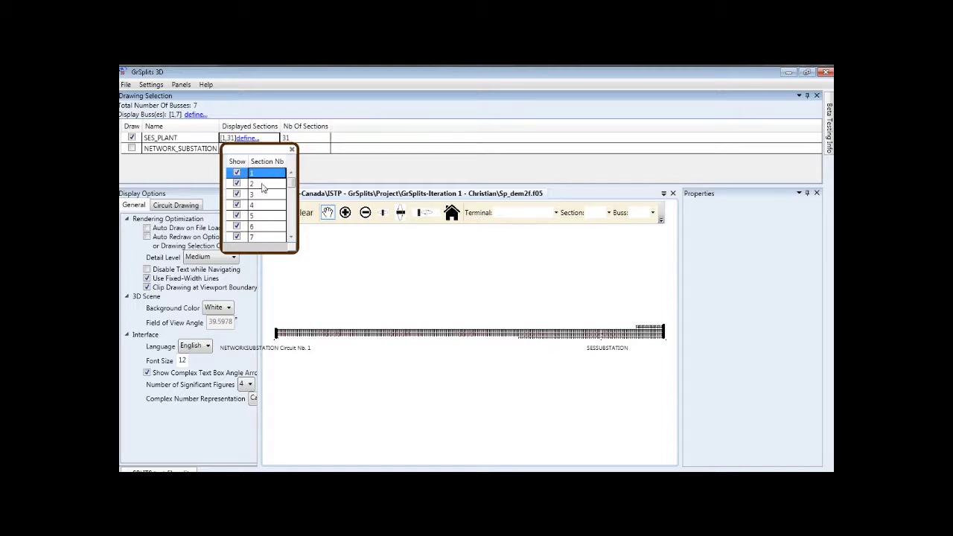
left_click(262, 195, "ctrl")
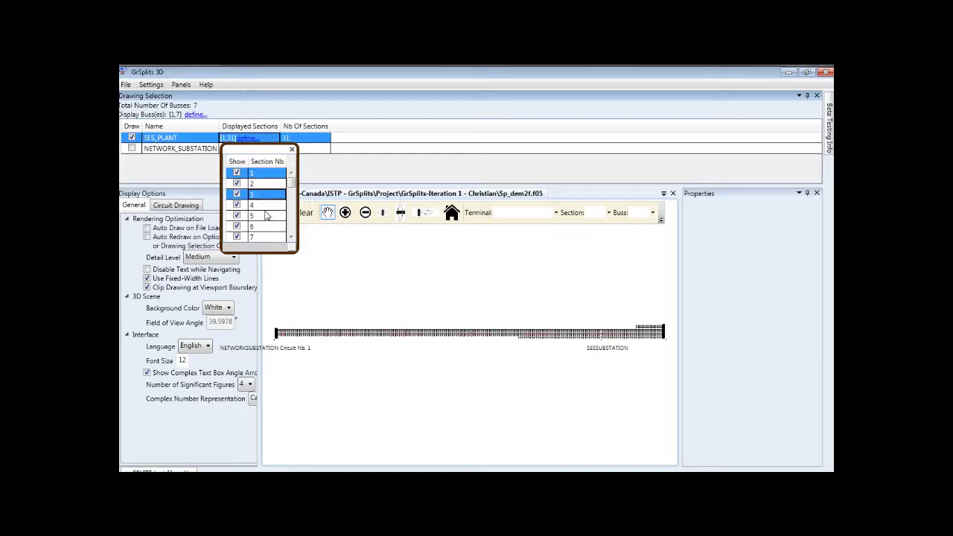
left_click(265, 216, "ctrl")
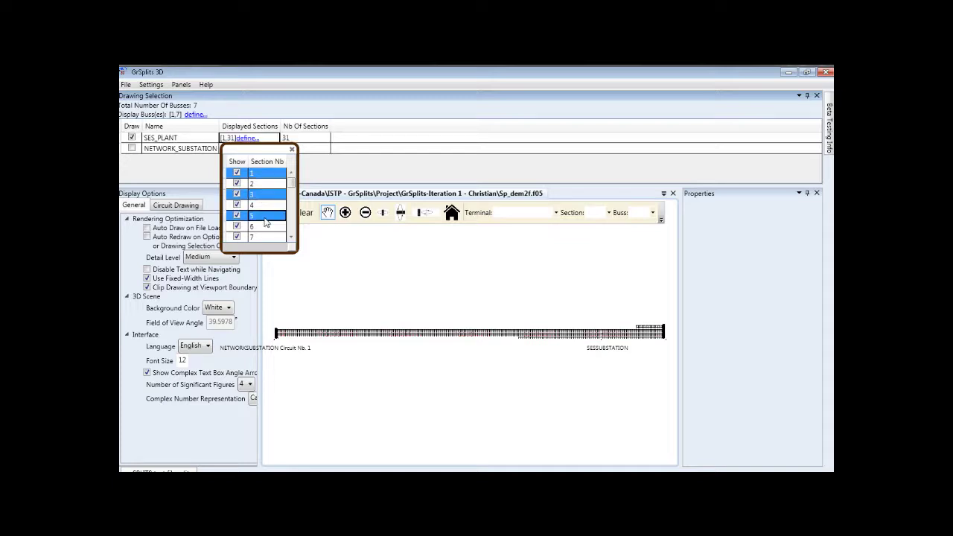
right_click(256, 176)
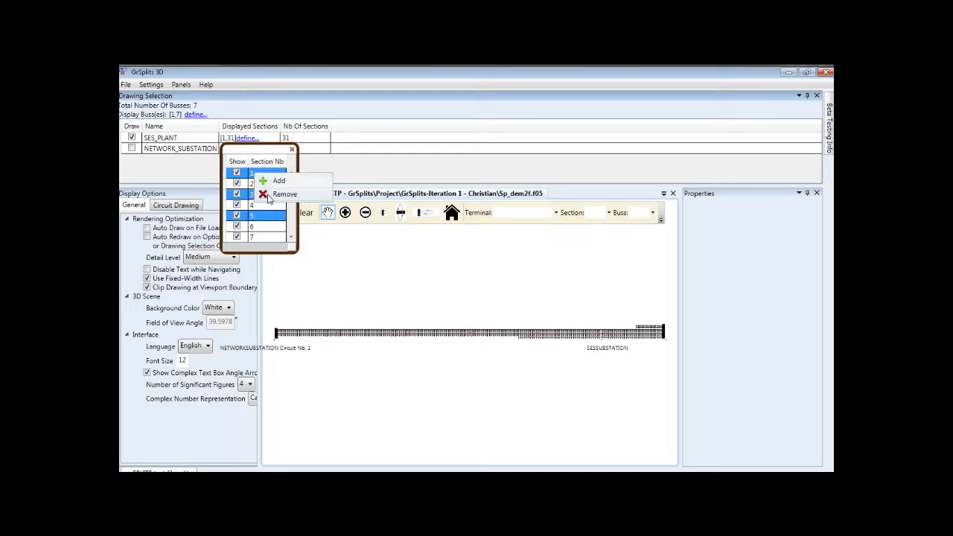
left_click(275, 194)
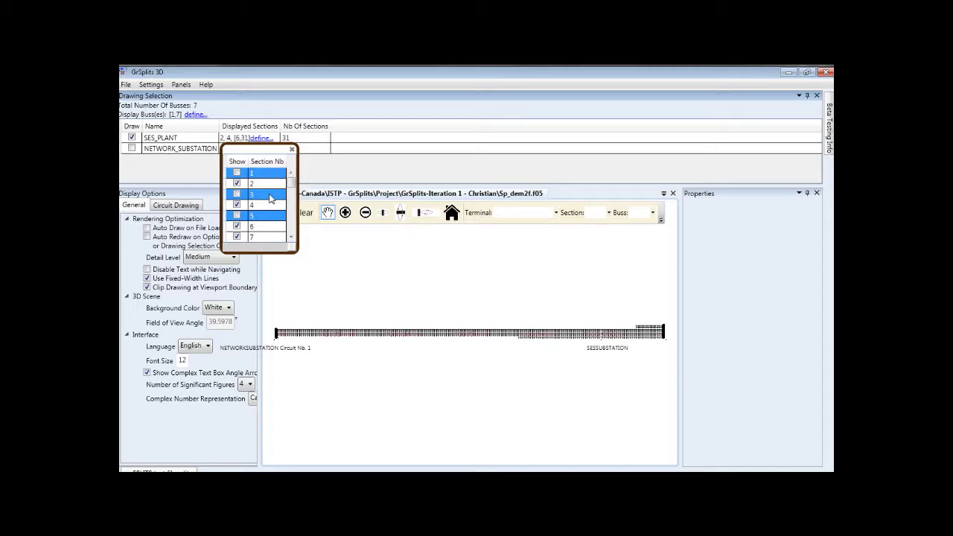
Remove SES_PLANT sections 13–21 from the displayed sections list
scroll(274, 217, "down", 3)
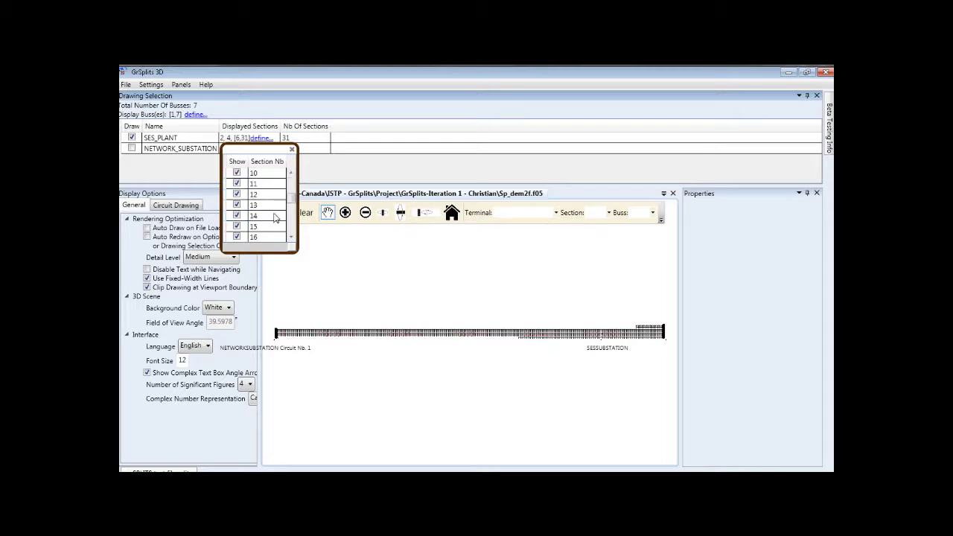
left_click(268, 206)
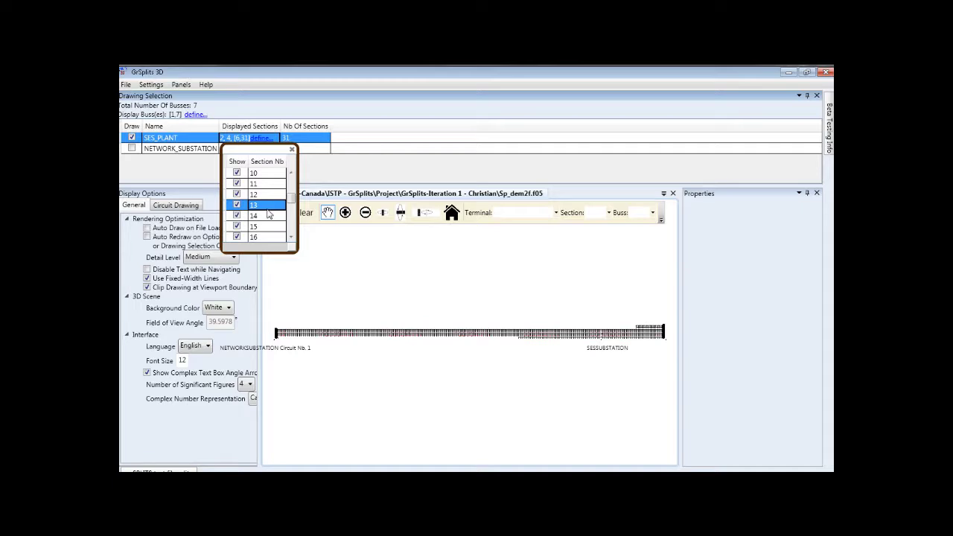
scroll(268, 215, "down", 2)
left_click(269, 227, "shift")
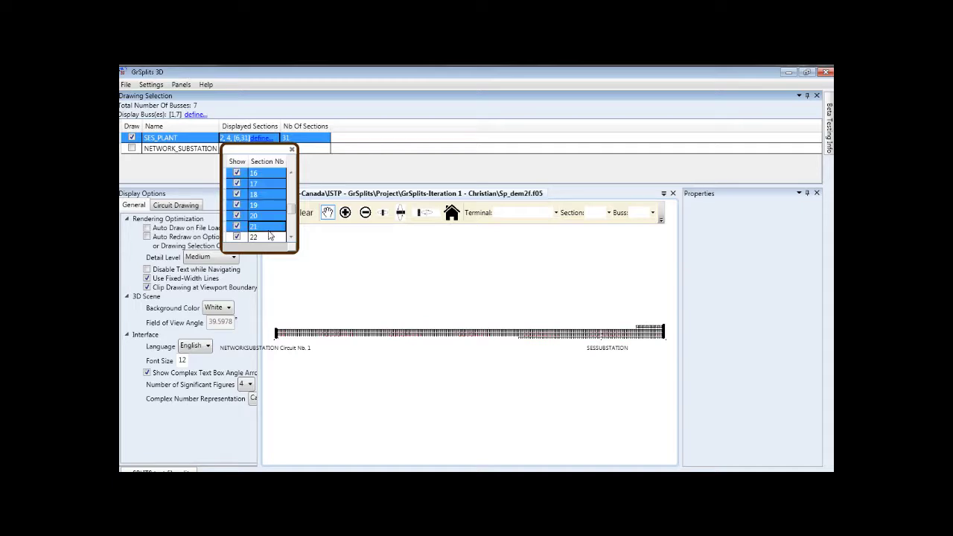
right_click(264, 208)
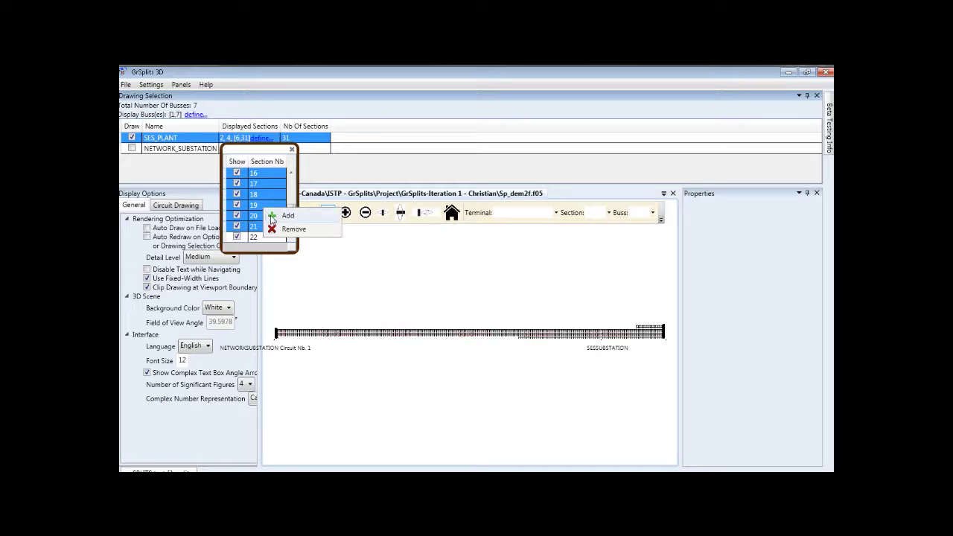
left_click(279, 232)
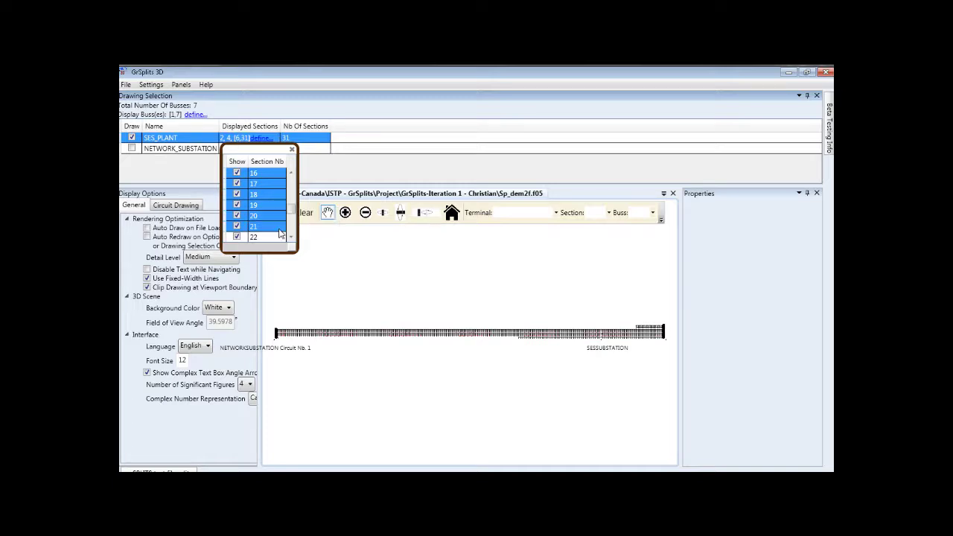
left_click(292, 149)
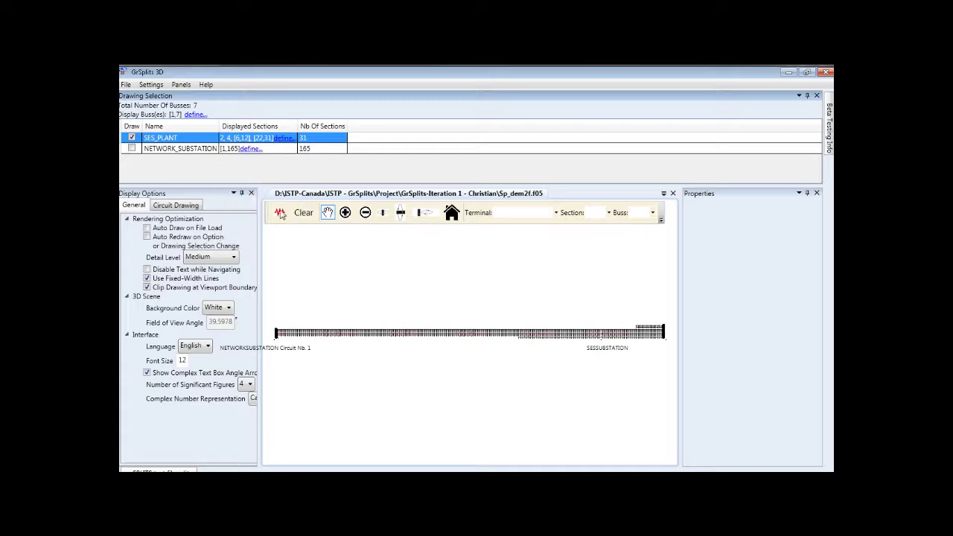
Draw the filtered circuit and recenter it in the view
left_click(279, 213)
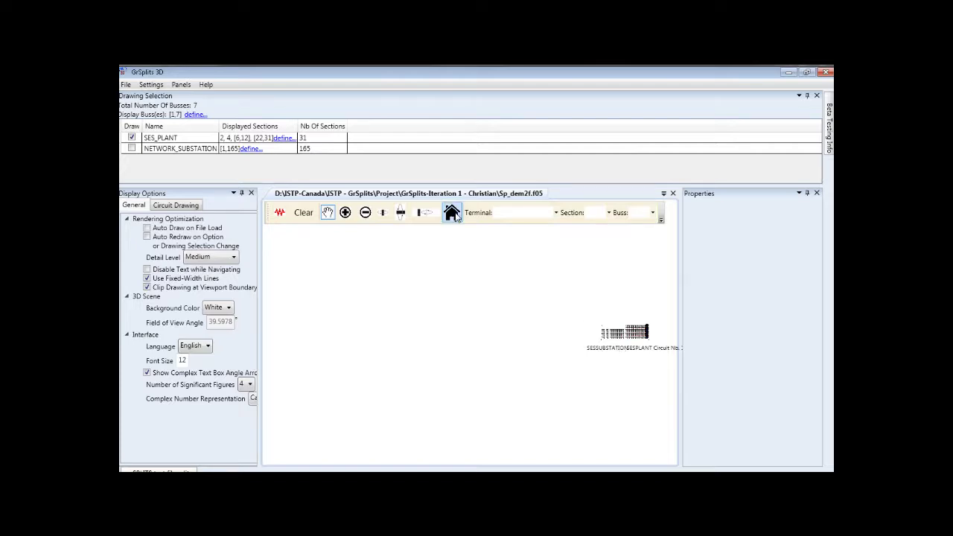
left_click(453, 214)
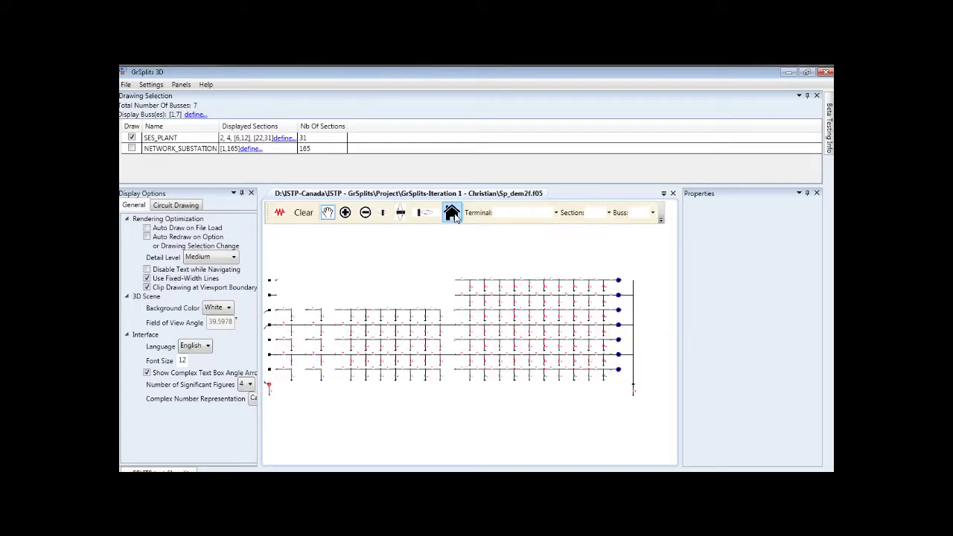
left_click_drag(415, 279, 435, 278)
scroll(435, 283, "up", 2)
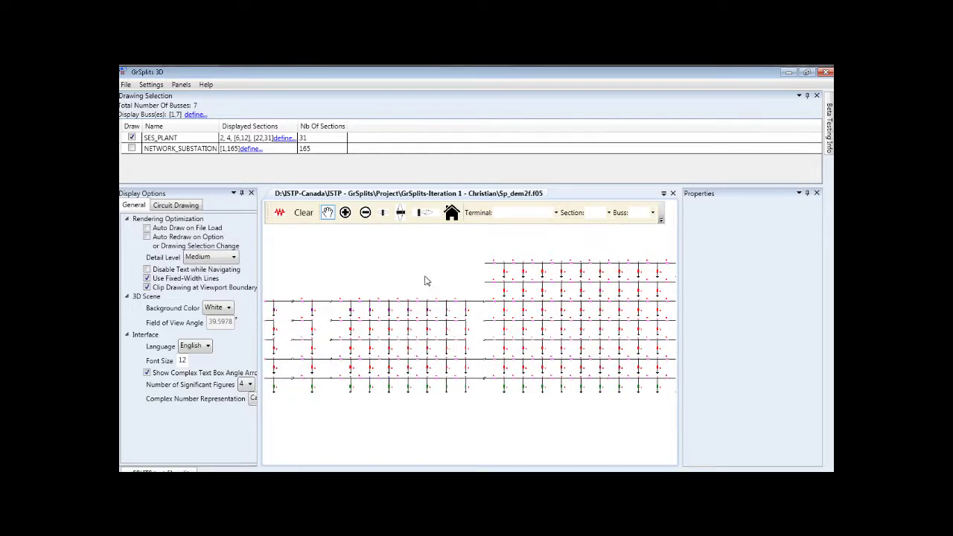
Remove busses 1–5 from the display, redraw, and fit the whole circuit
left_click(195, 115)
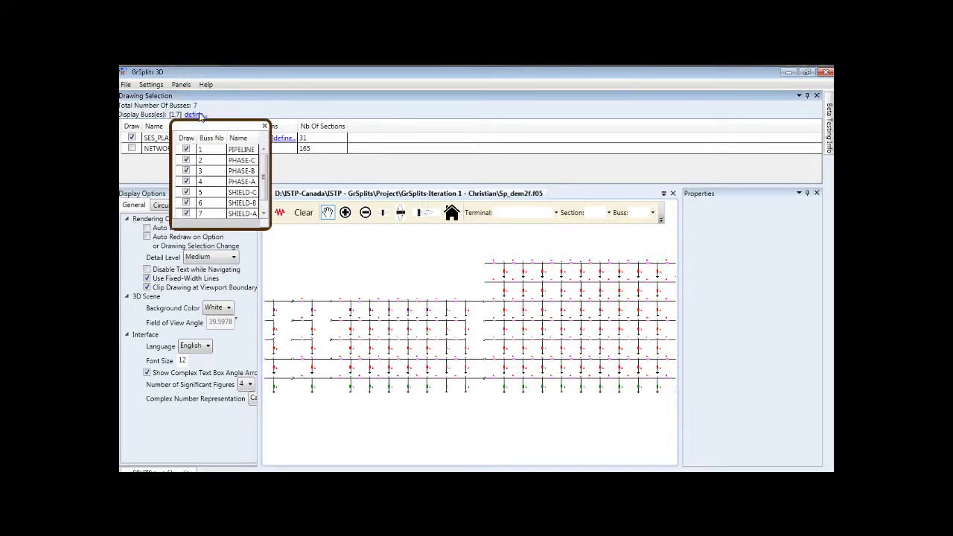
left_click(216, 151)
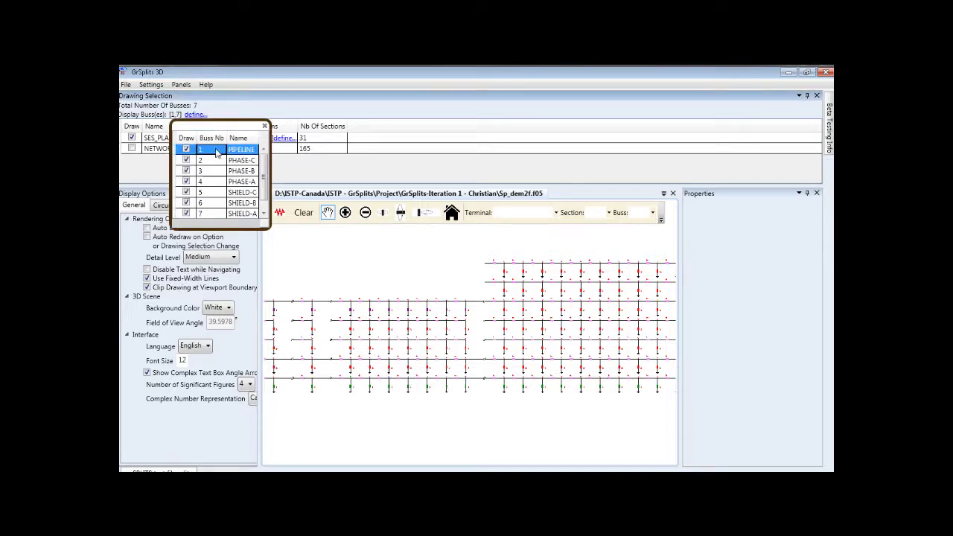
left_click(222, 193, "shift")
right_click(222, 193)
left_click(239, 211)
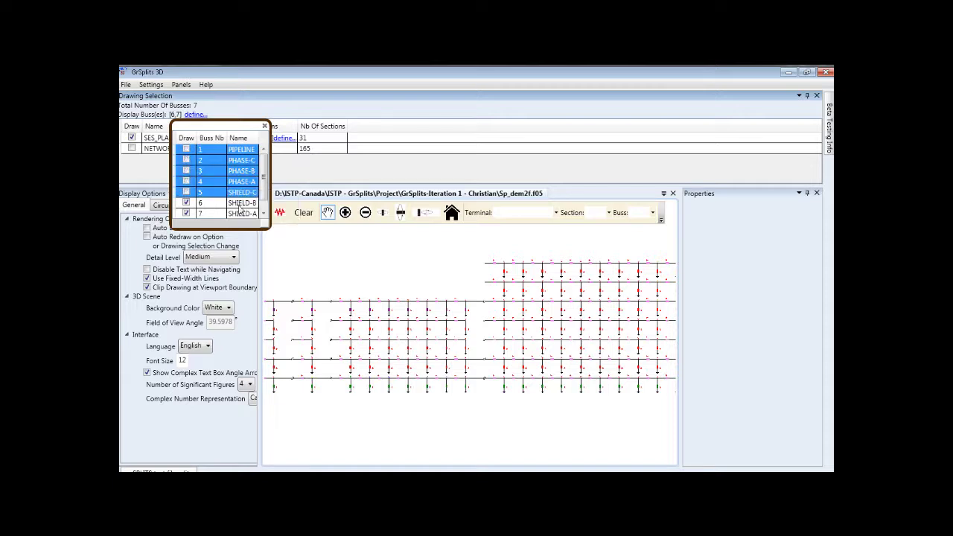
left_click(265, 125)
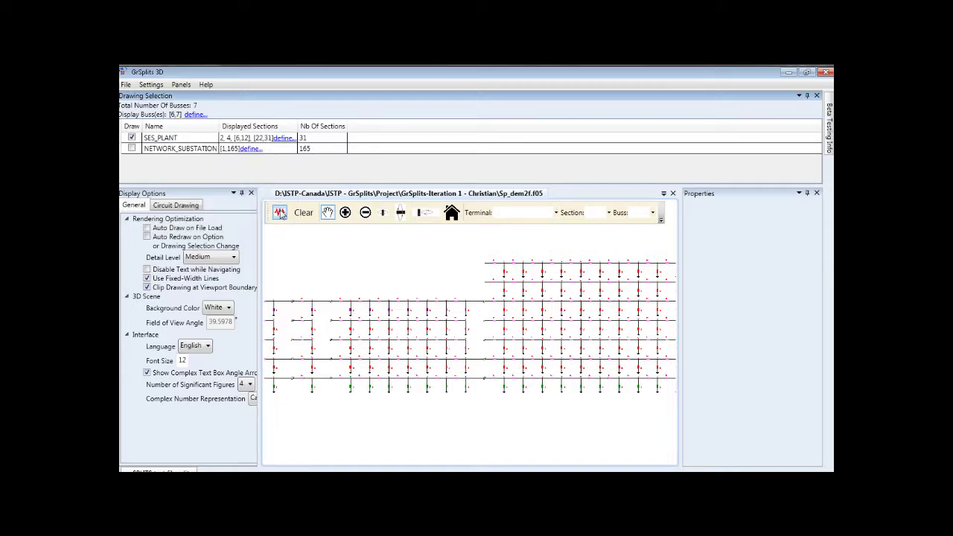
left_click(280, 213)
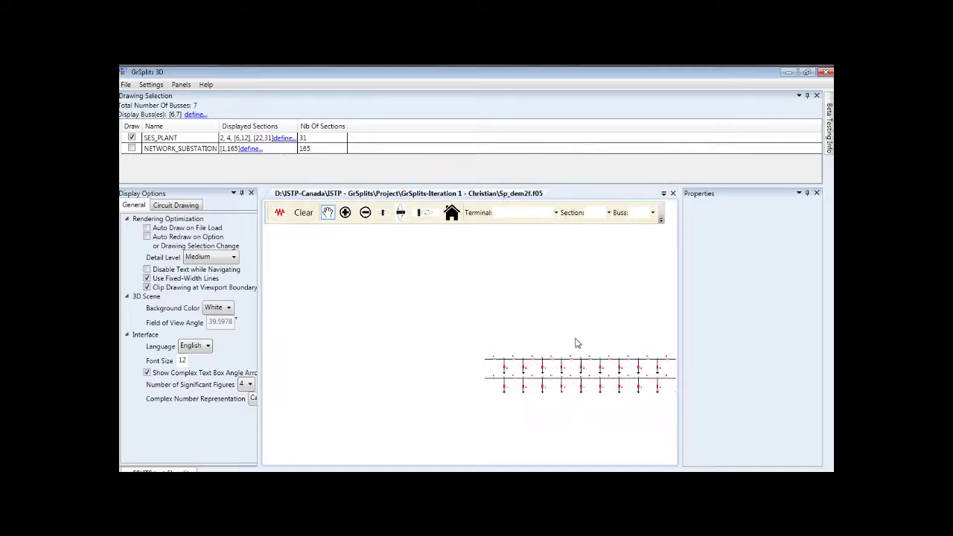
mouse_move(577, 344)
left_mouse_down()
mouse_move(485, 323)
mouse_move(406, 323)
left_mouse_up()
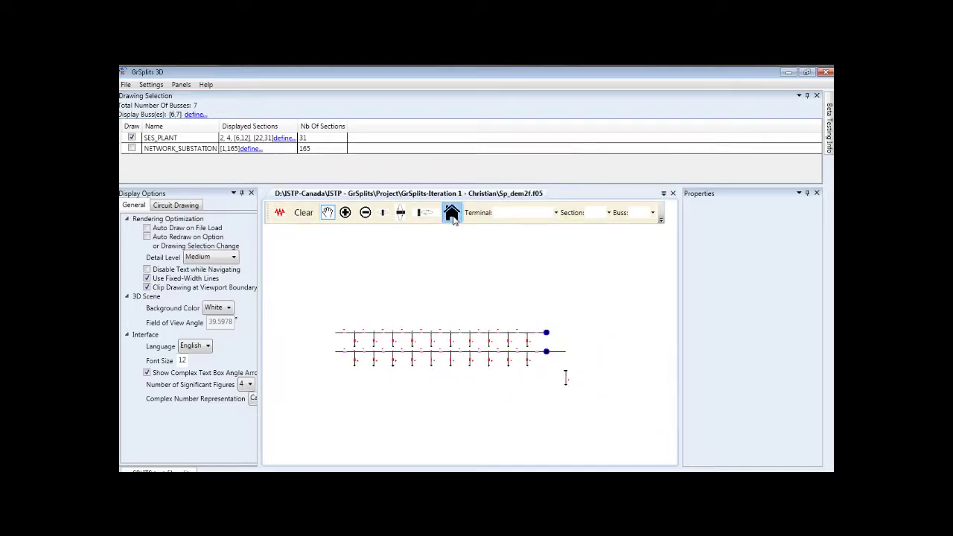
left_click(452, 214)
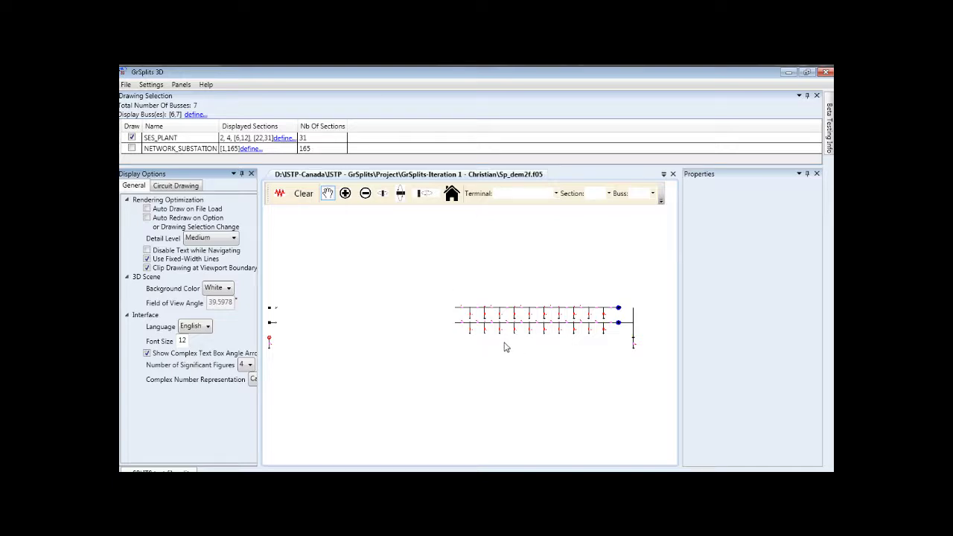
scroll(505, 348, "up", 5)
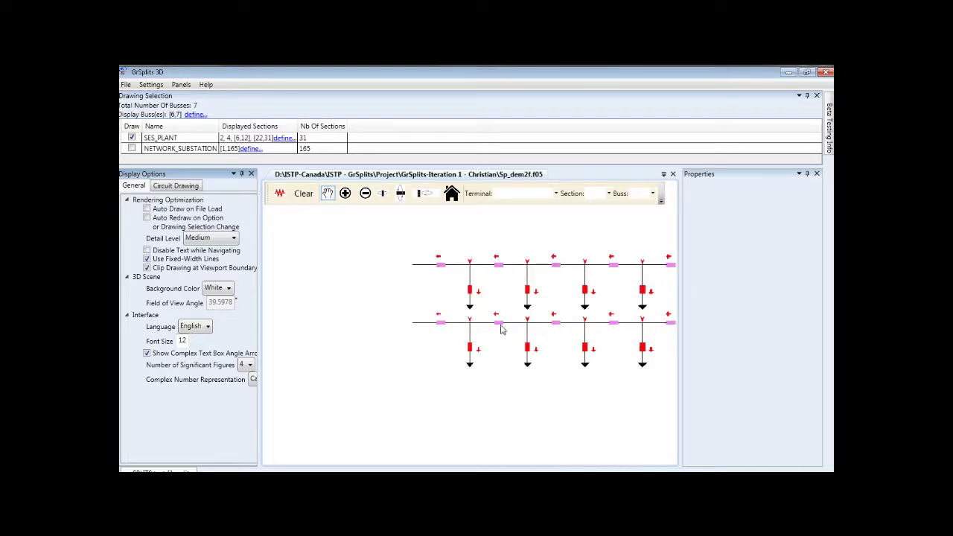
Select section 22 on the SHIELD-A line at SESPLANT and review its properties
mouse_move(502, 329)
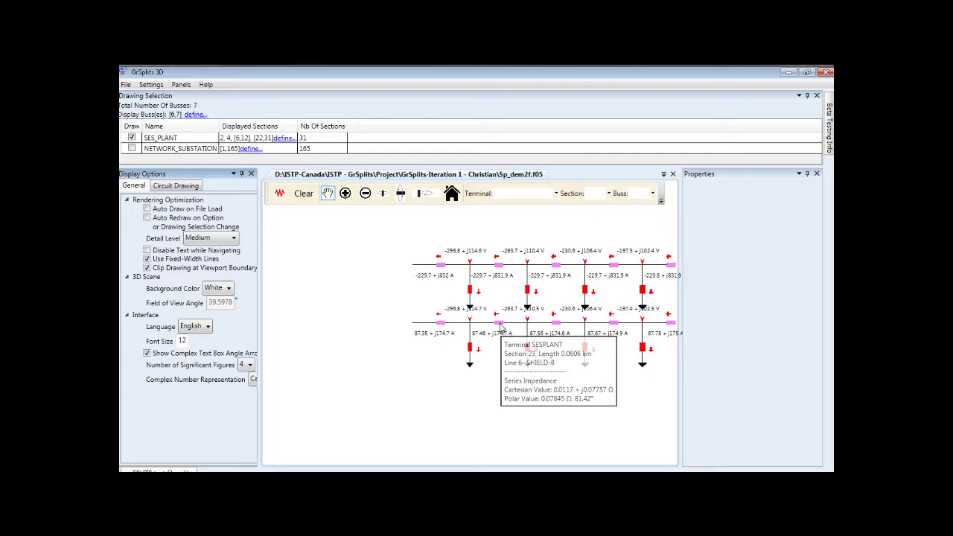
mouse_move(439, 261)
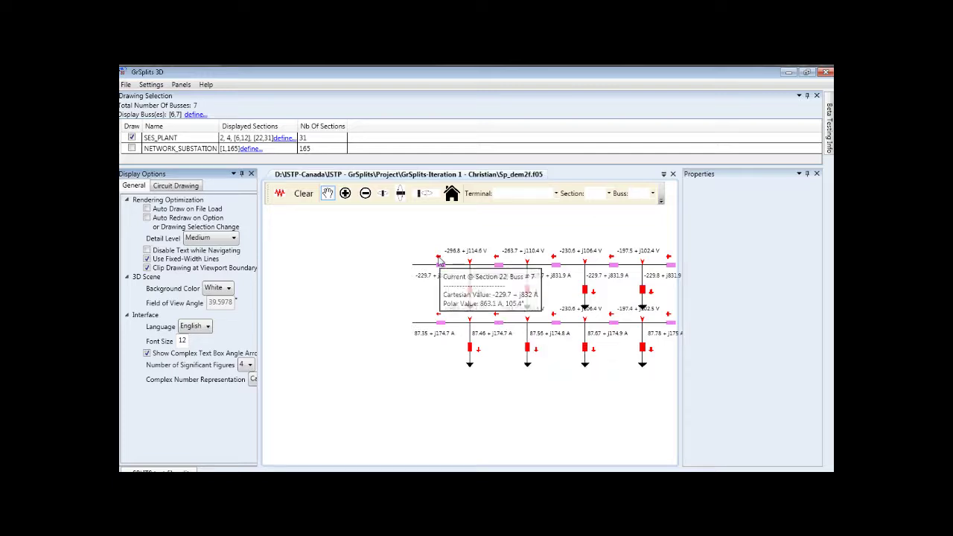
mouse_move(471, 267)
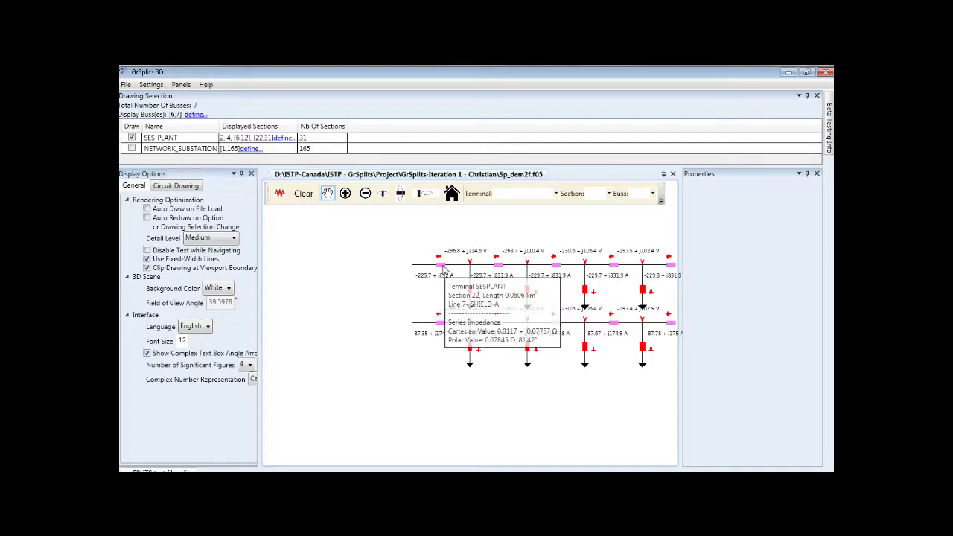
left_click(444, 270)
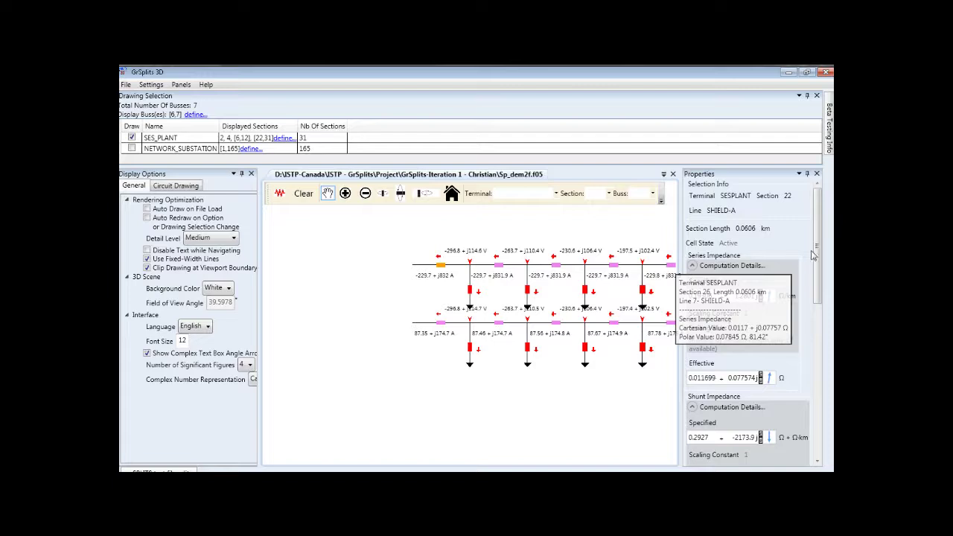
scroll(818, 253, "down", 5)
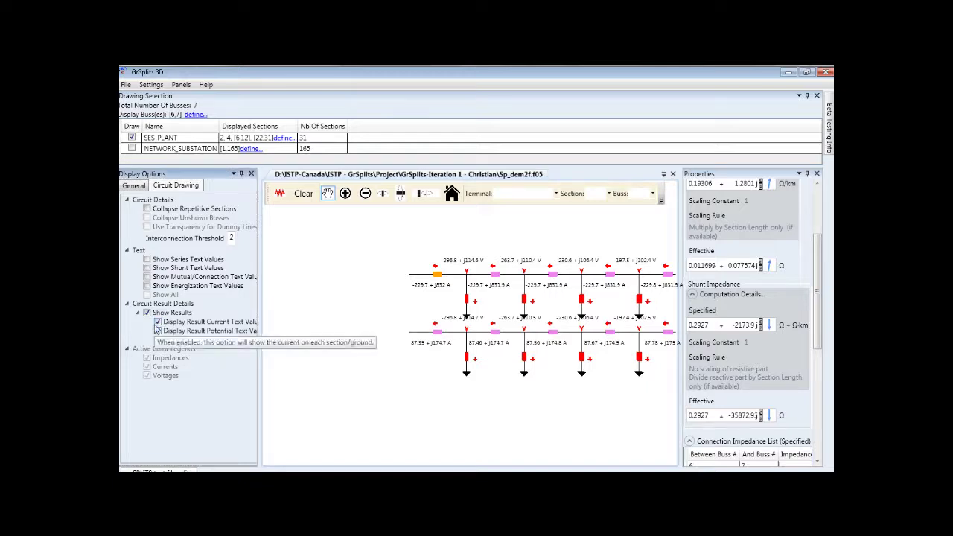
Redraw the circuit with result text values and result display both turned off
left_click(157, 331)
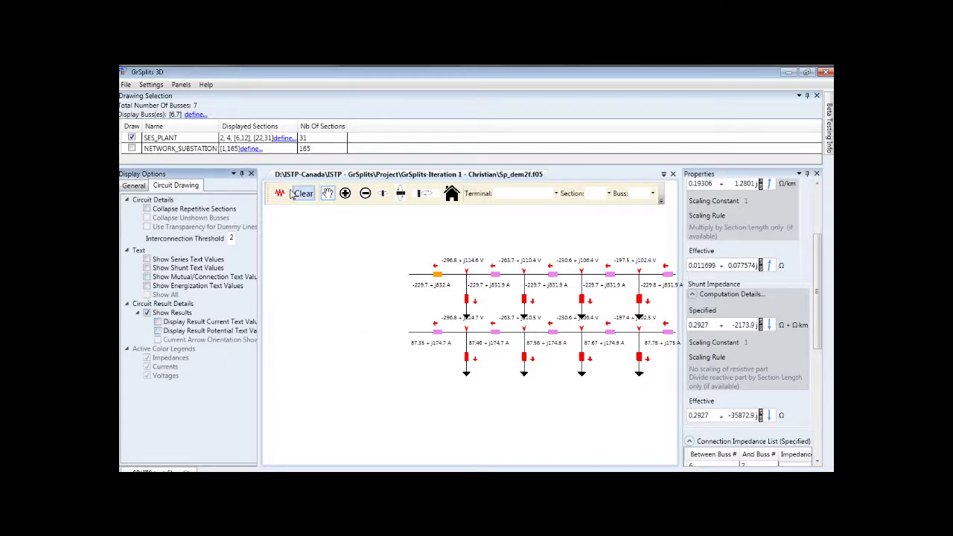
left_click(280, 194)
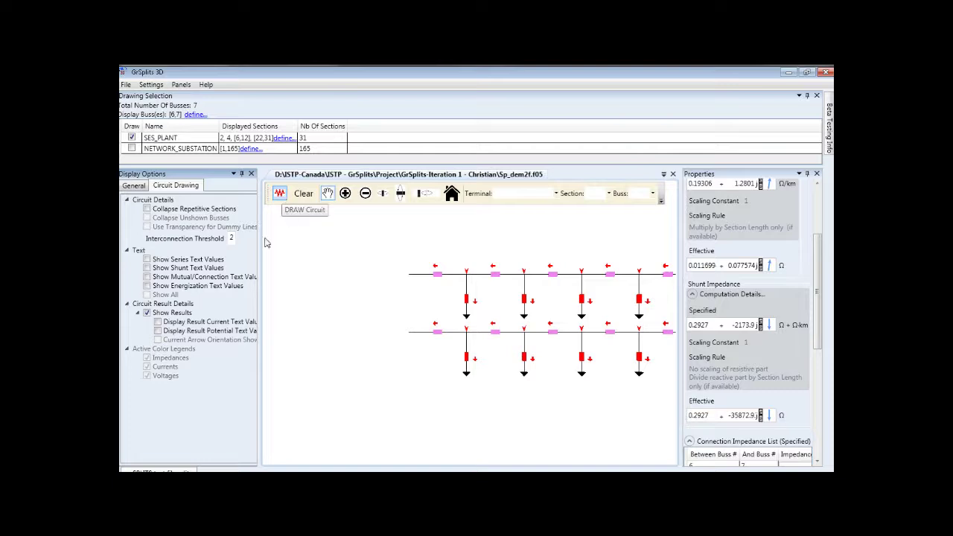
left_click(147, 314)
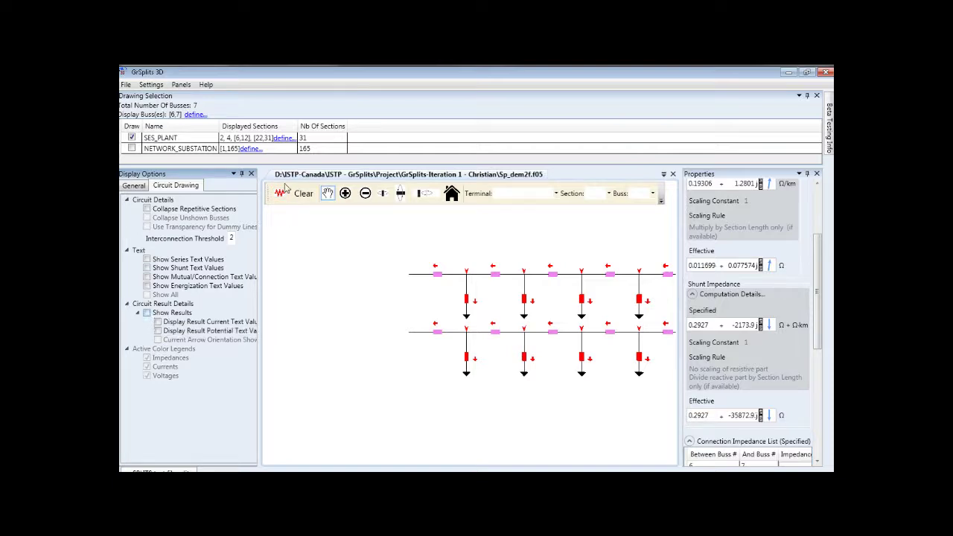
left_click(280, 193)
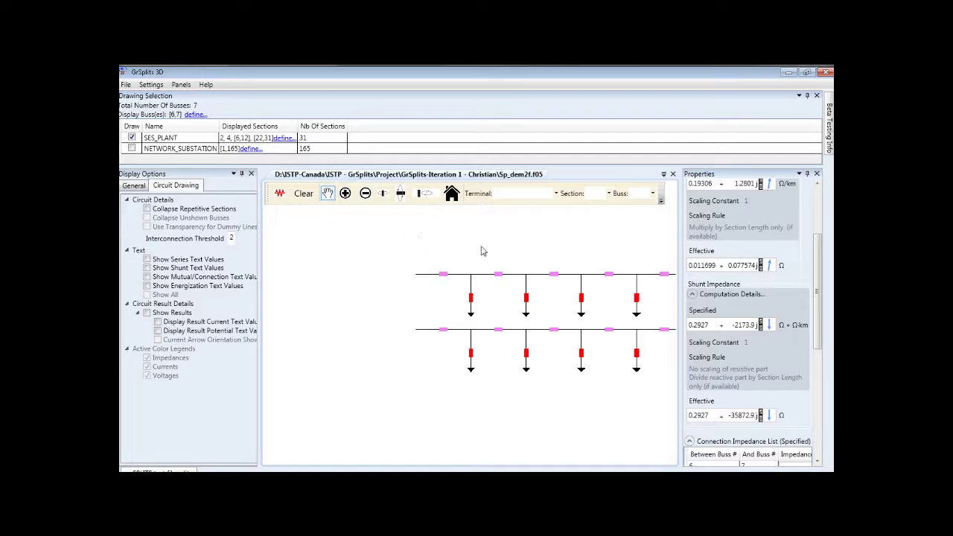
Pan across the circuit drawing and zoom in for a closer look at the sections
left_click_drag(505, 248, 401, 276)
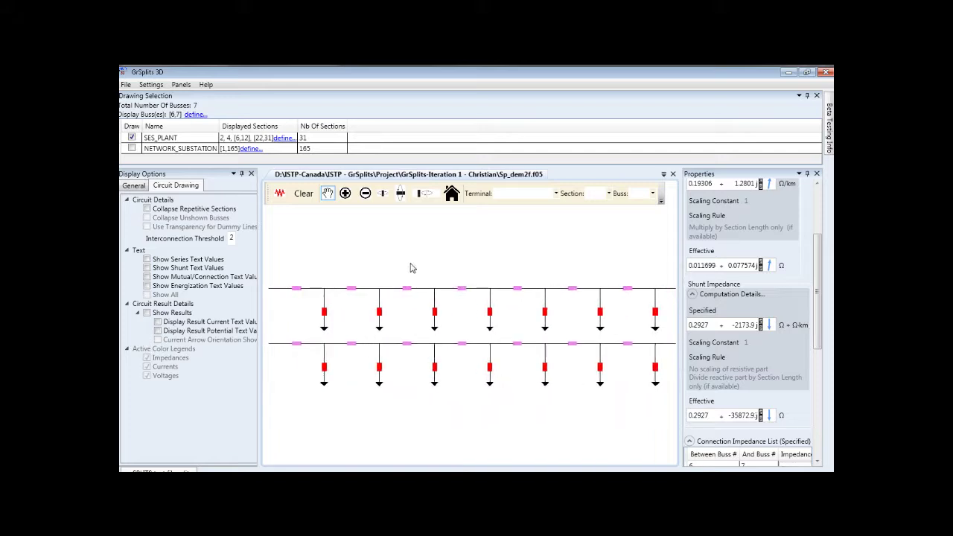
scroll(425, 276, "up", 3)
scroll(426, 276, "down", 3)
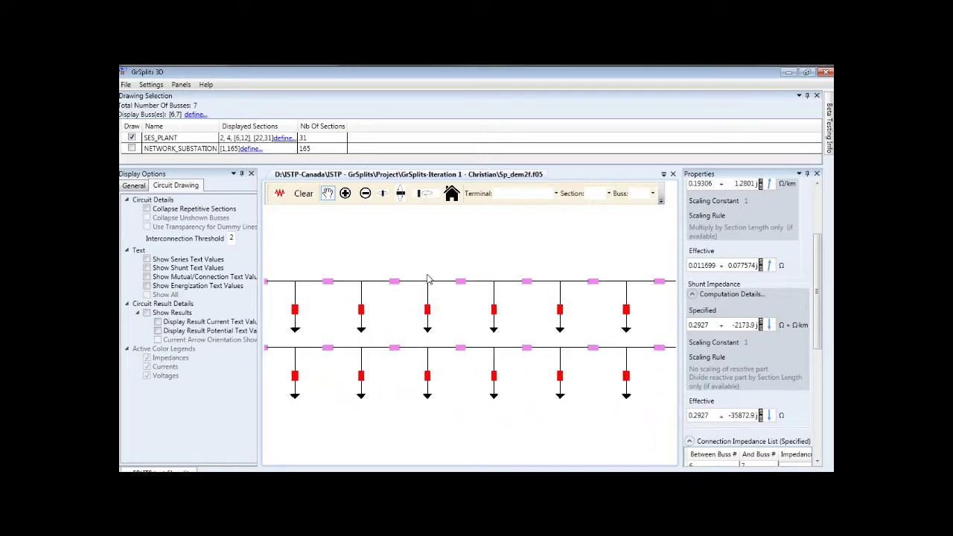
left_click(346, 193)
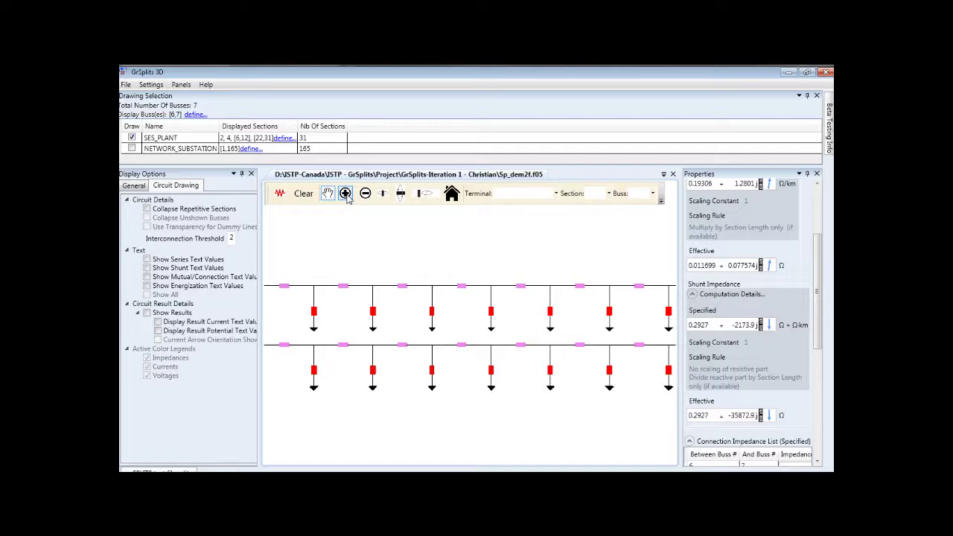
left_click(345, 194)
left_click(346, 194)
Zoom back out and reset to the full view of the whole circuit
left_click(365, 194)
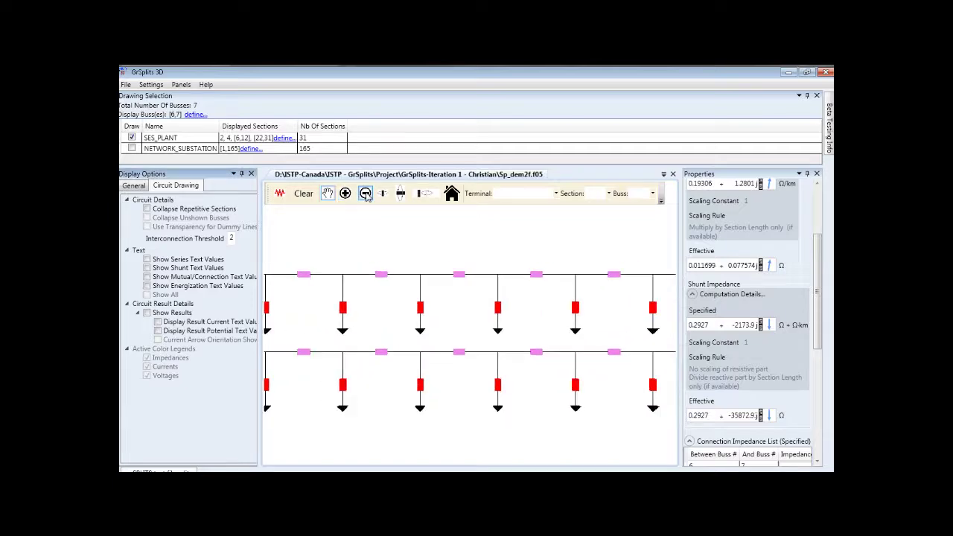
left_click(366, 193)
left_click(365, 194)
left_click(366, 194)
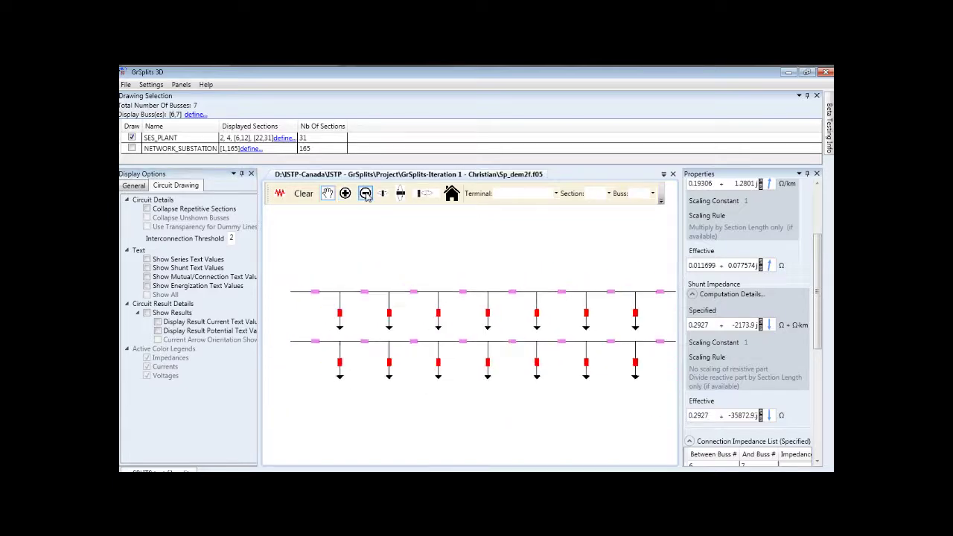
left_click(365, 193)
left_click(366, 194)
left_click(452, 193)
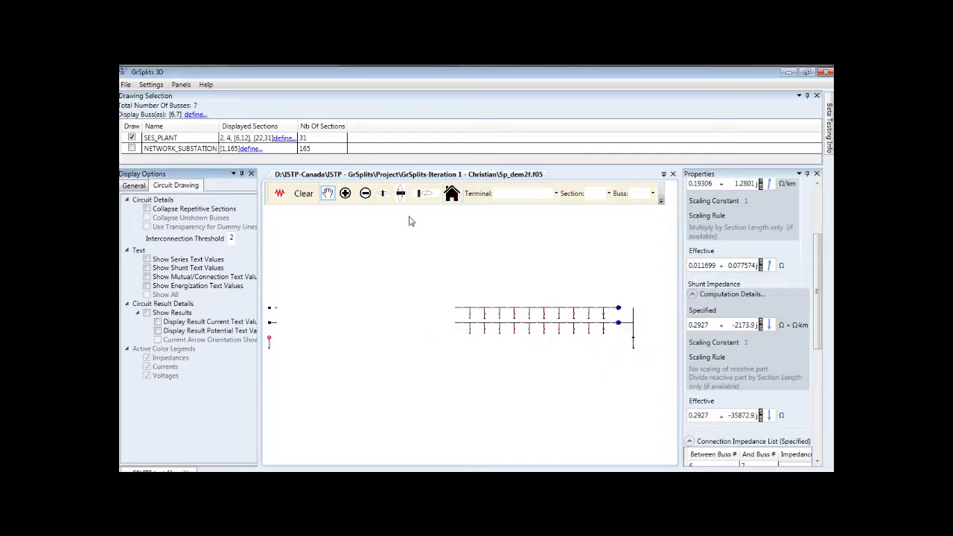
left_click(382, 194)
mouse_move(438, 272)
left_mouse_down()
mouse_move(452, 270)
mouse_move(378, 271)
mouse_move(432, 270)
left_mouse_up()
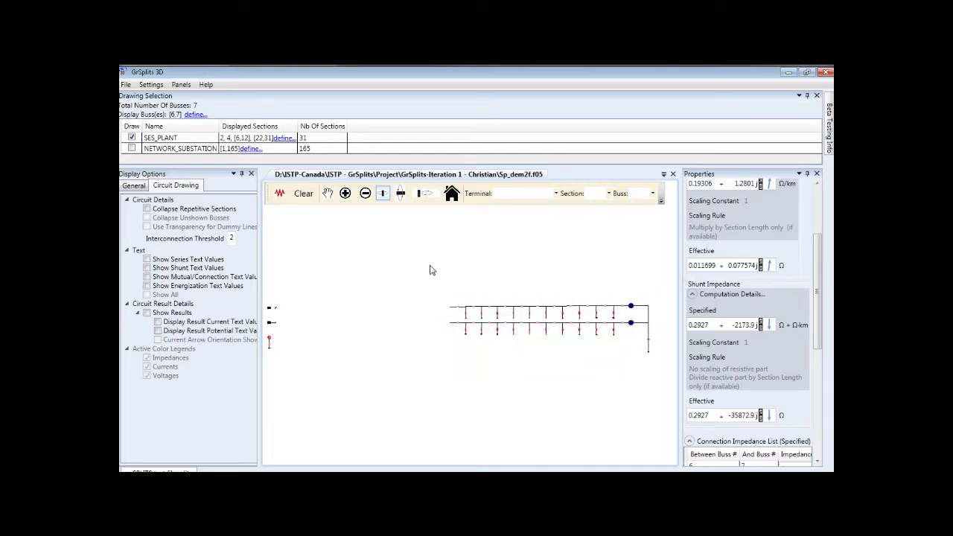
left_click(401, 193)
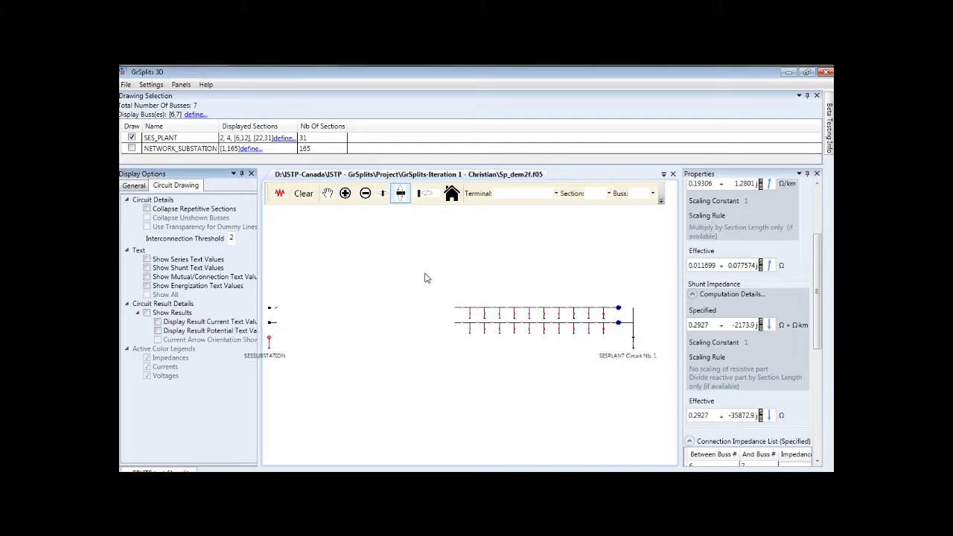
left_click_drag(430, 270, 433, 301)
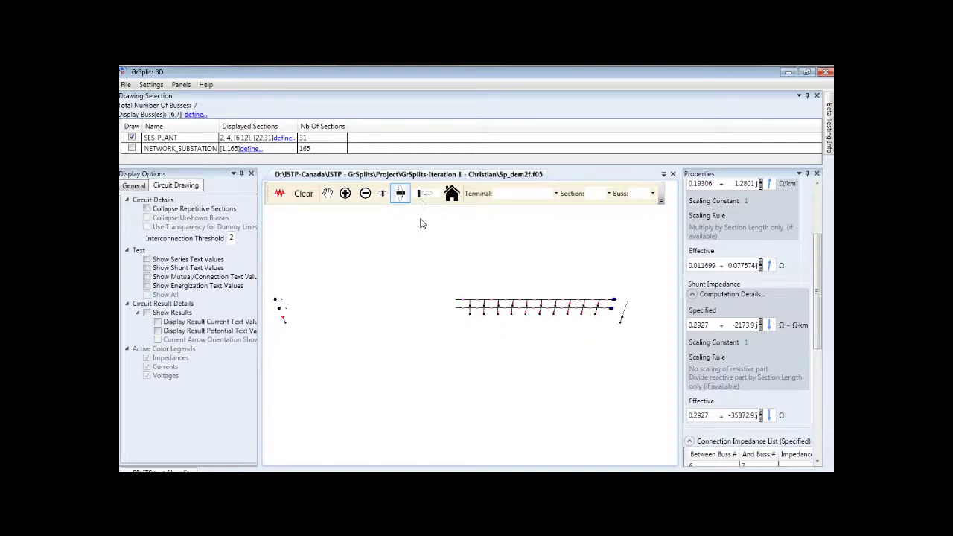
left_click_drag(437, 269, 435, 251)
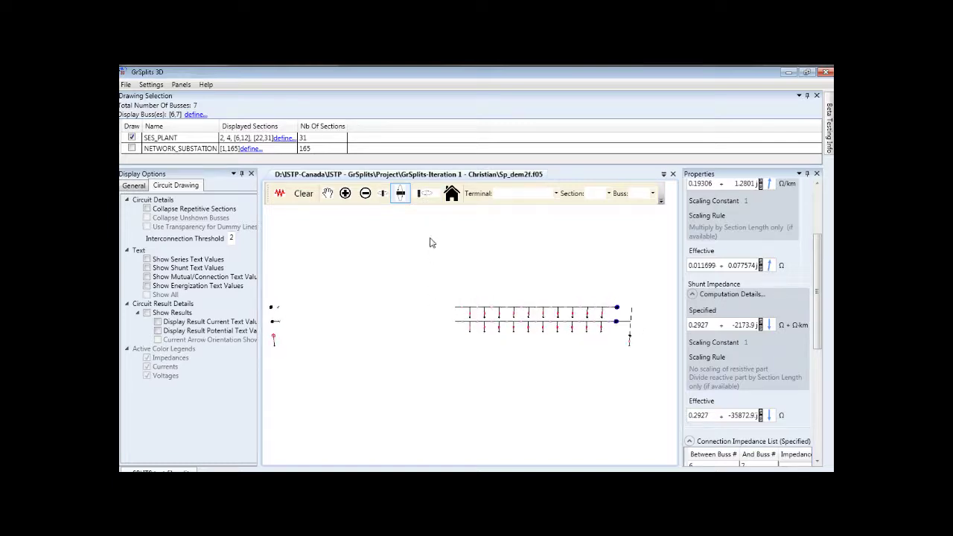
left_click(424, 193)
mouse_move(487, 287)
left_mouse_down()
mouse_move(504, 287)
mouse_move(466, 294)
mouse_move(485, 291)
left_mouse_up()
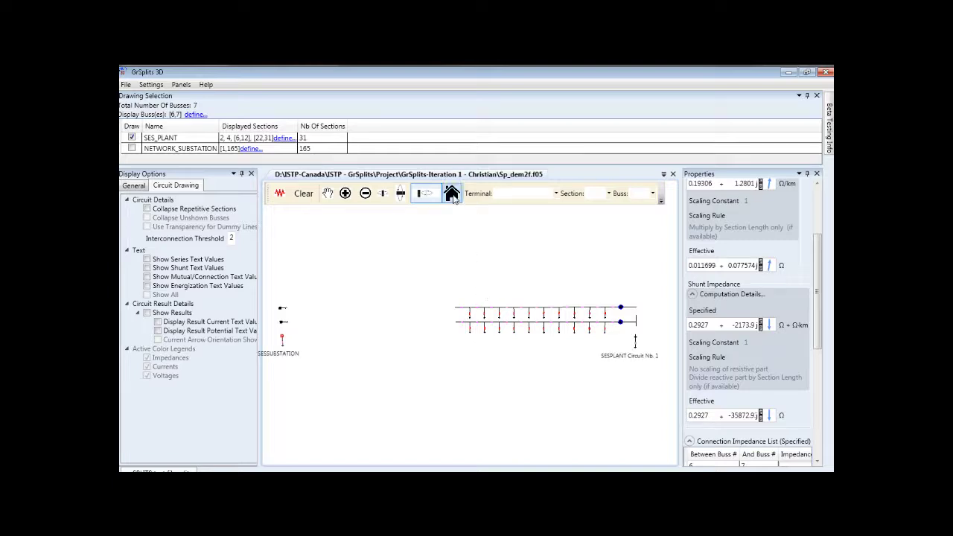
left_click(453, 197)
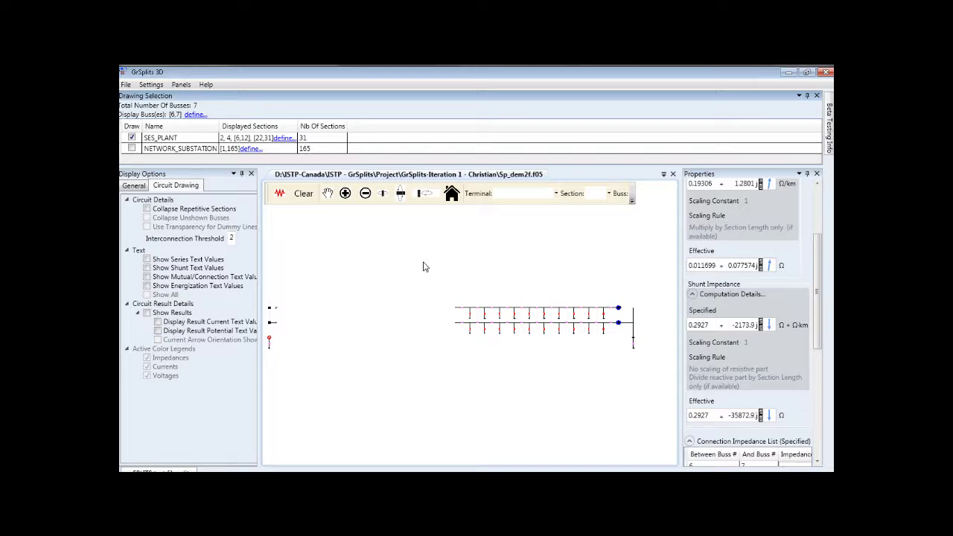
Go to section 28 of terminal 1-SES_PLANT on buss 6-SHIELD-8, with the Properties panel unpinned
left_click(558, 198)
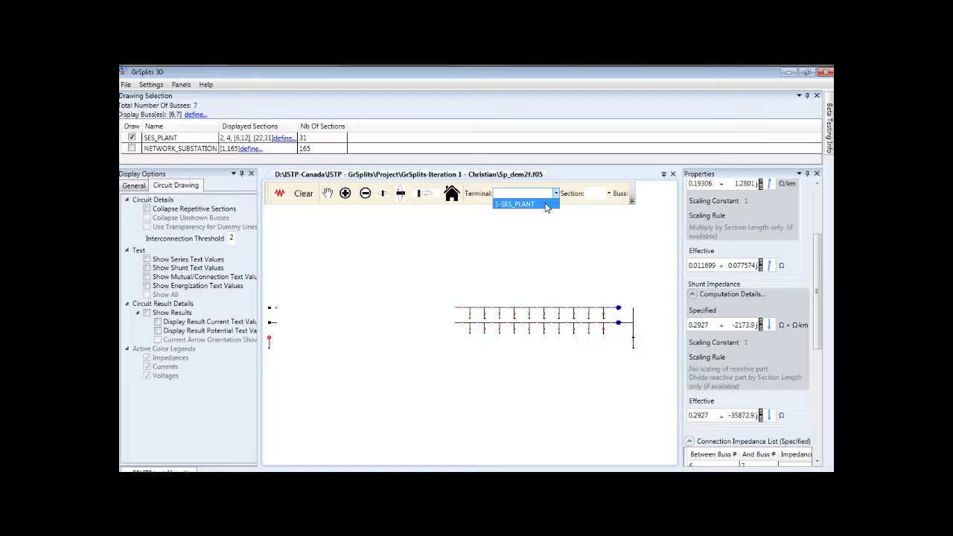
left_click(545, 204)
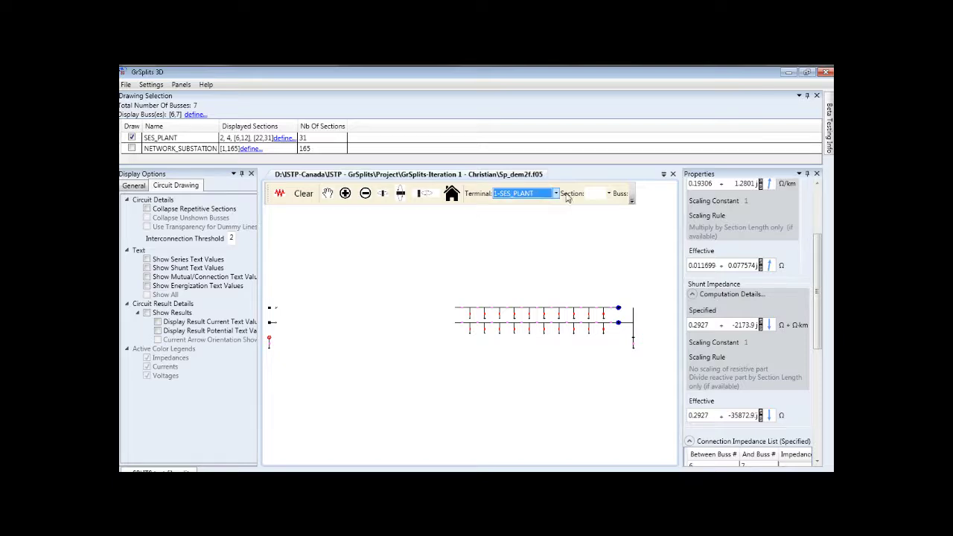
left_click(609, 194)
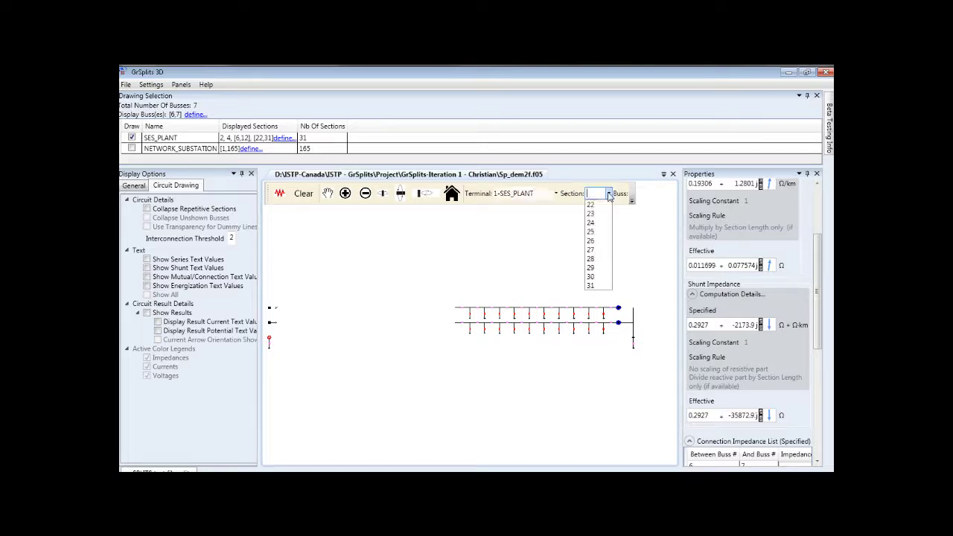
left_click(596, 258)
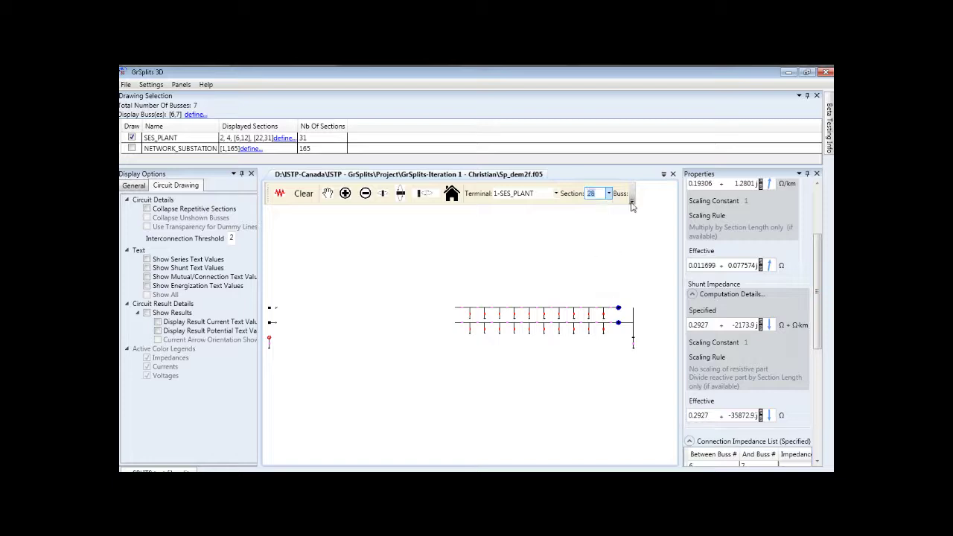
left_click(808, 174)
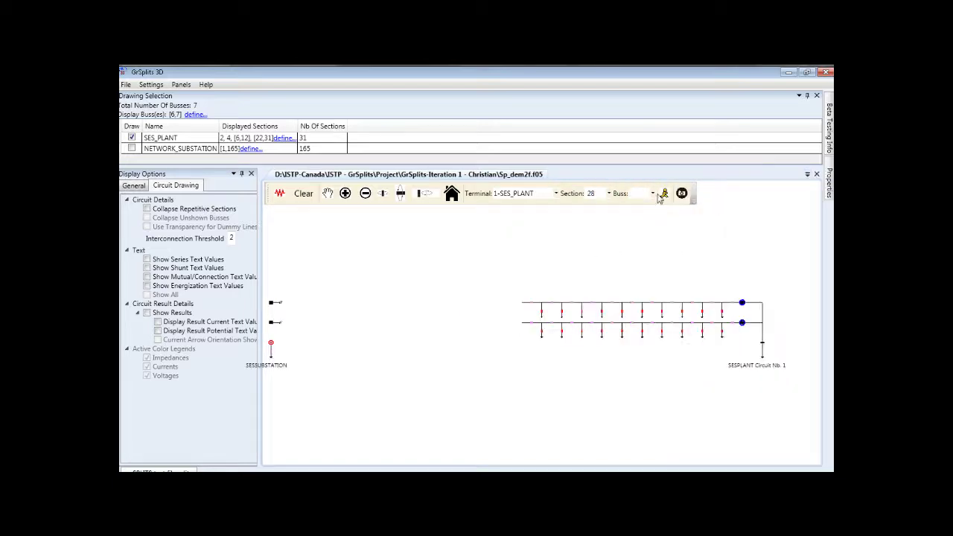
left_click(653, 193)
left_click(656, 210)
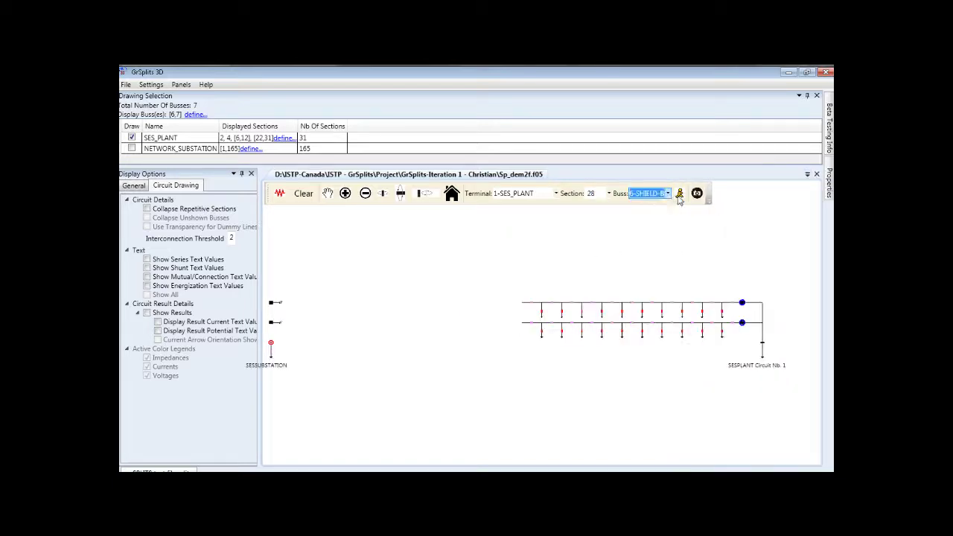
left_click(679, 194)
mouse_move(540, 305)
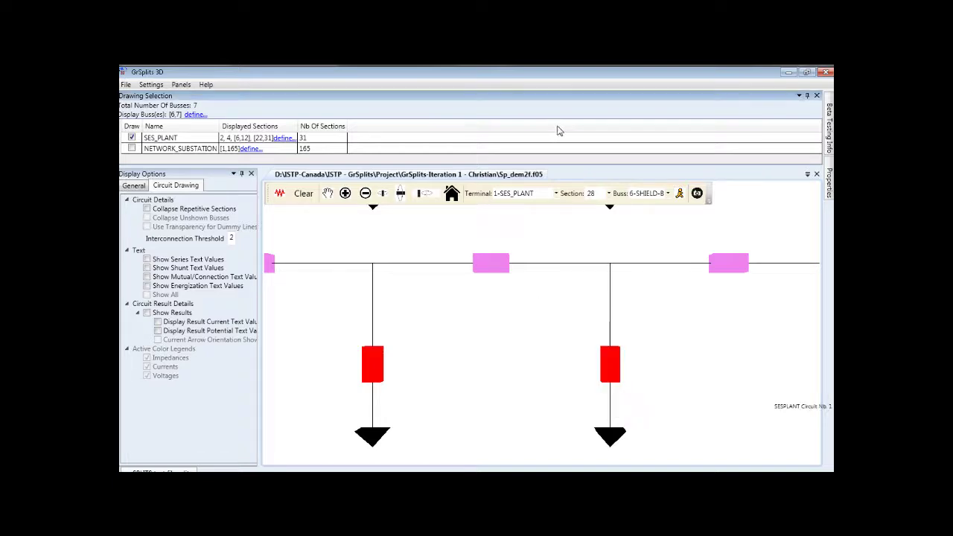
Zoom out around section 28, then cancel Save Current 3D View, leaving Bitmap as the format
scroll(519, 230, "down", 1)
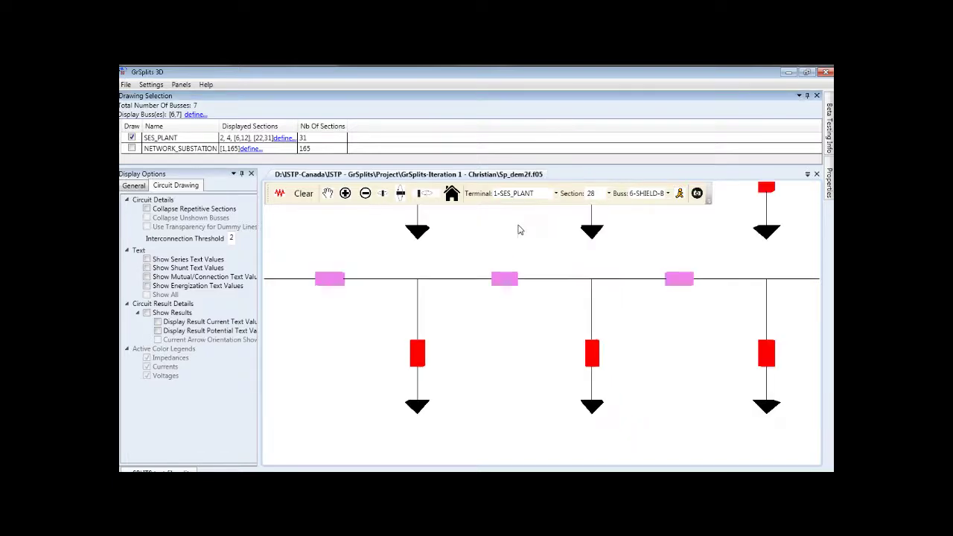
scroll(519, 233, "down", 2)
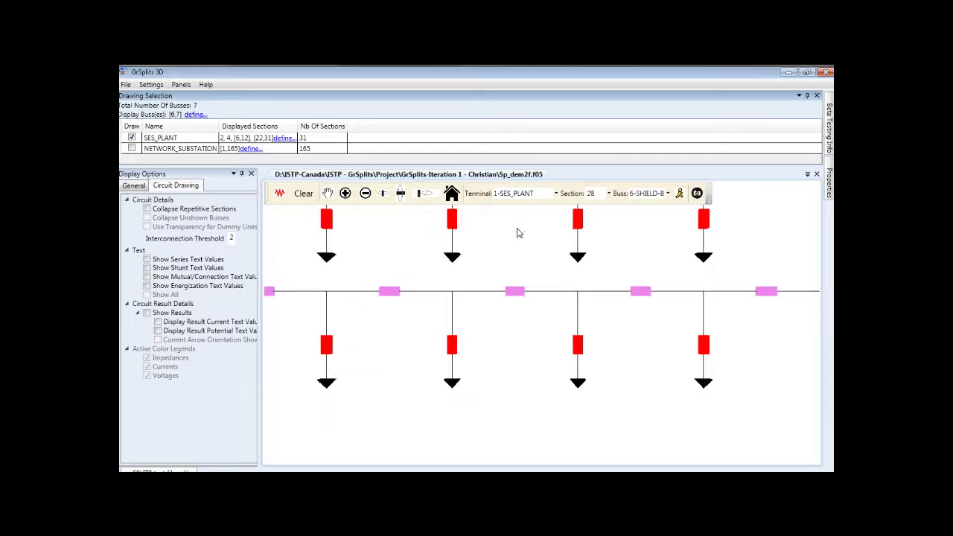
left_click(126, 85)
left_click(182, 186)
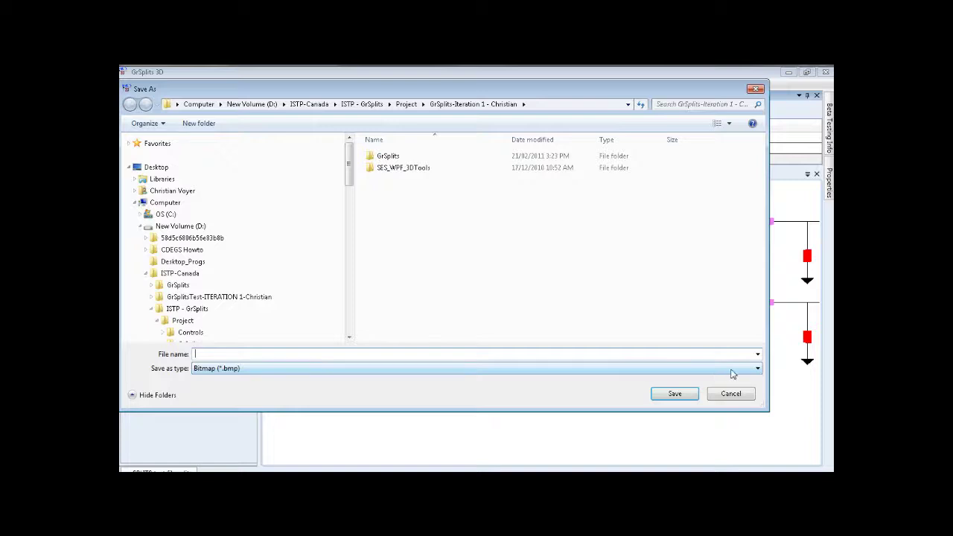
left_click(733, 369)
left_click(733, 374)
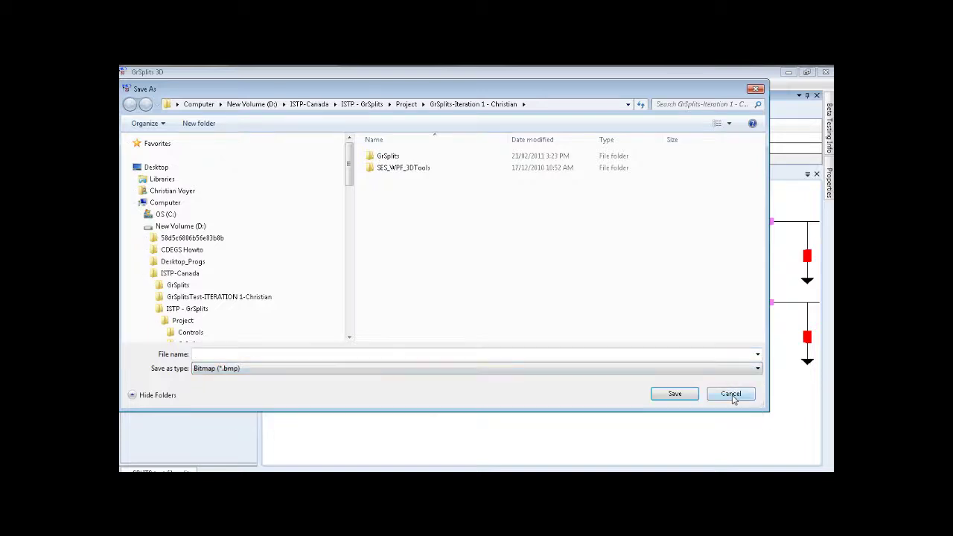
left_click(732, 395)
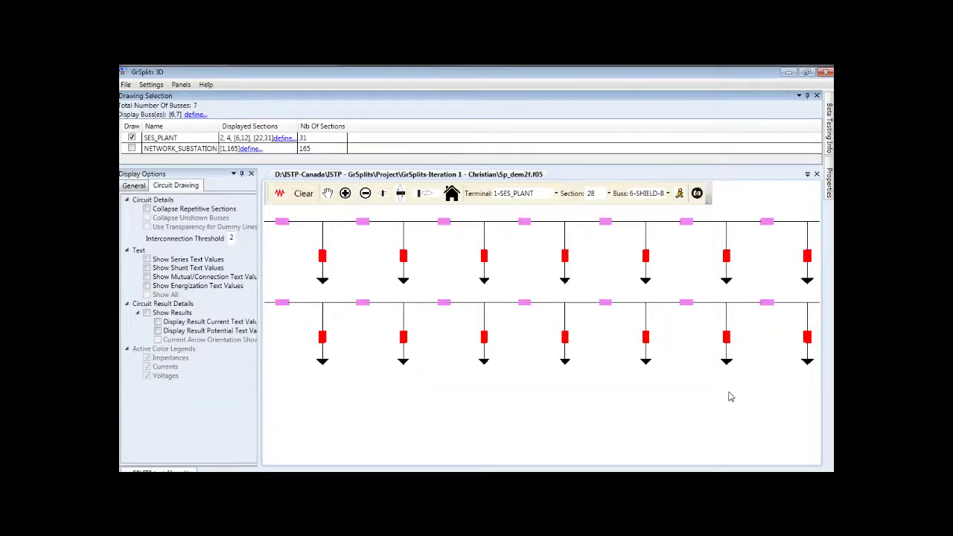